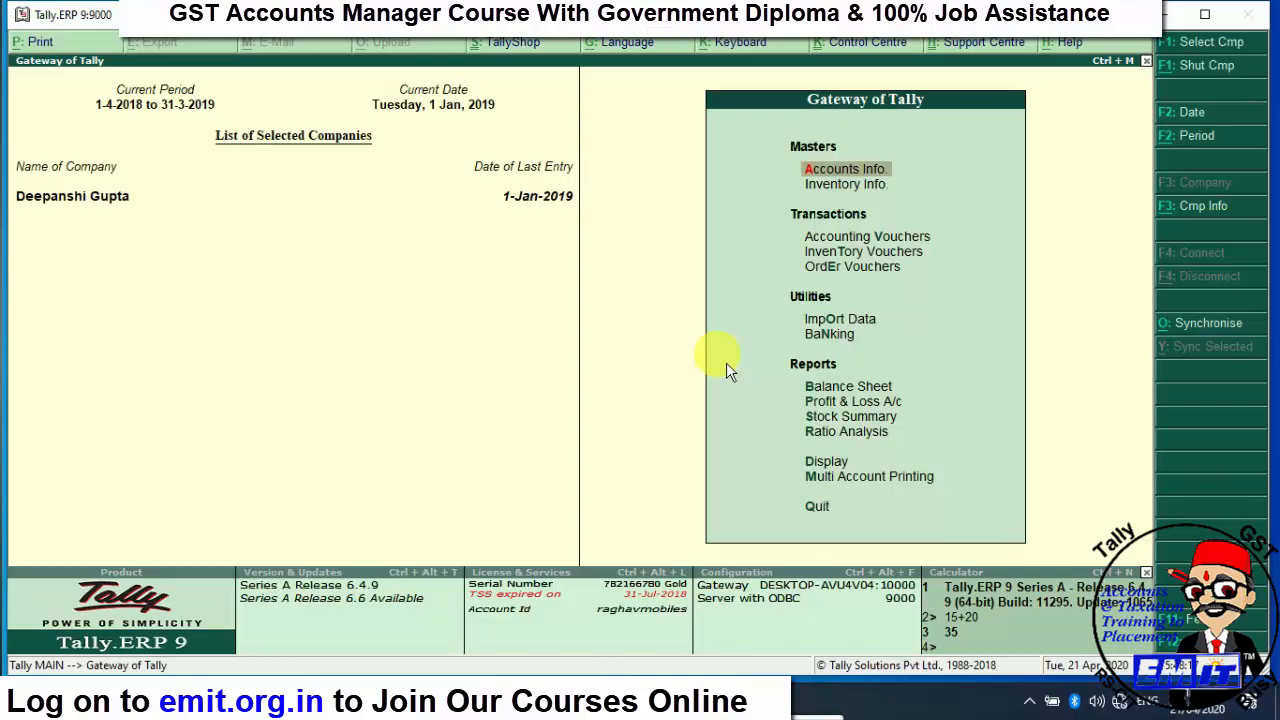
- Shut the currently open company with Shut Cmp (Alt+F1)
click(1222, 70)
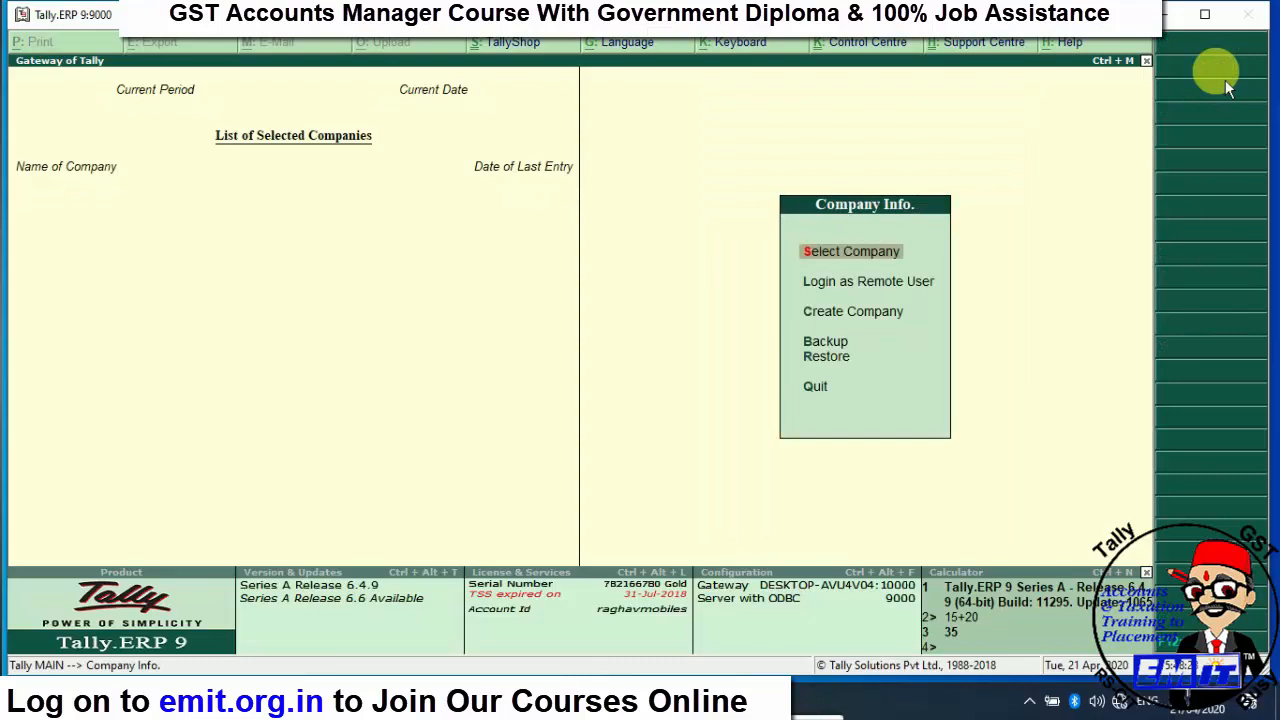
- Go through the Company Info. options and choose Create Company, opening the blank Company Creation form
key(Down)
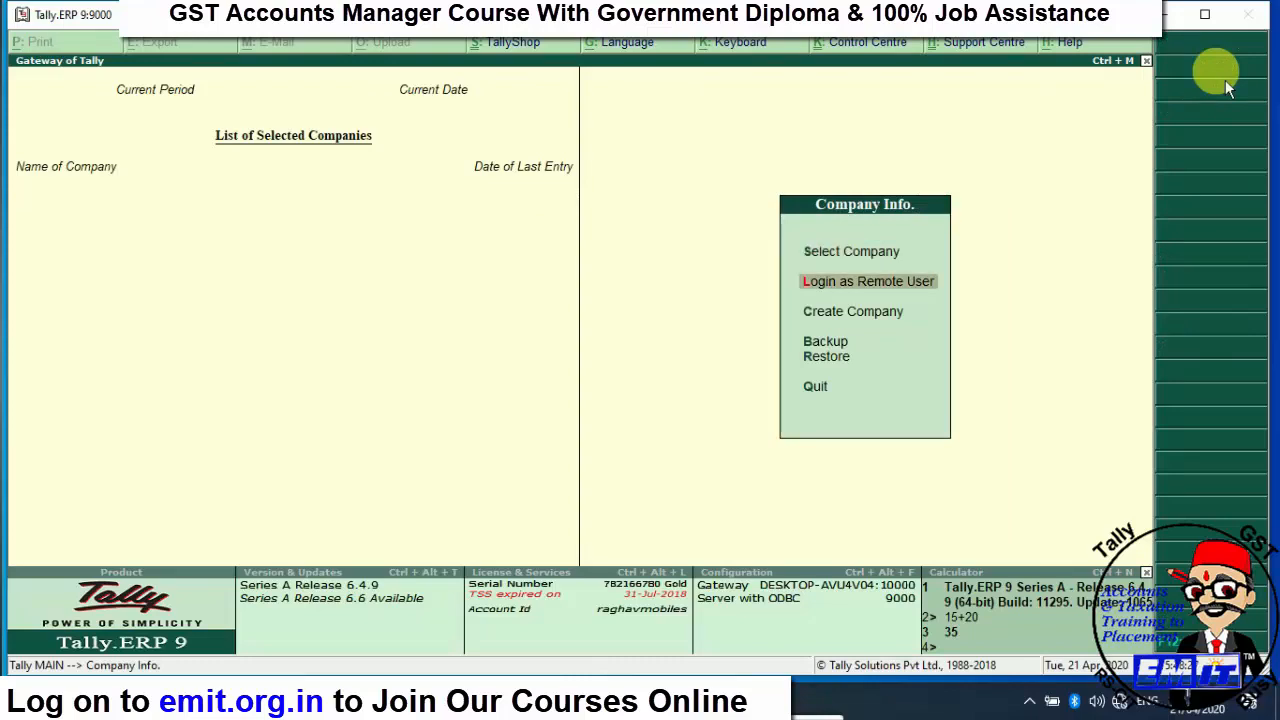
key(Down)
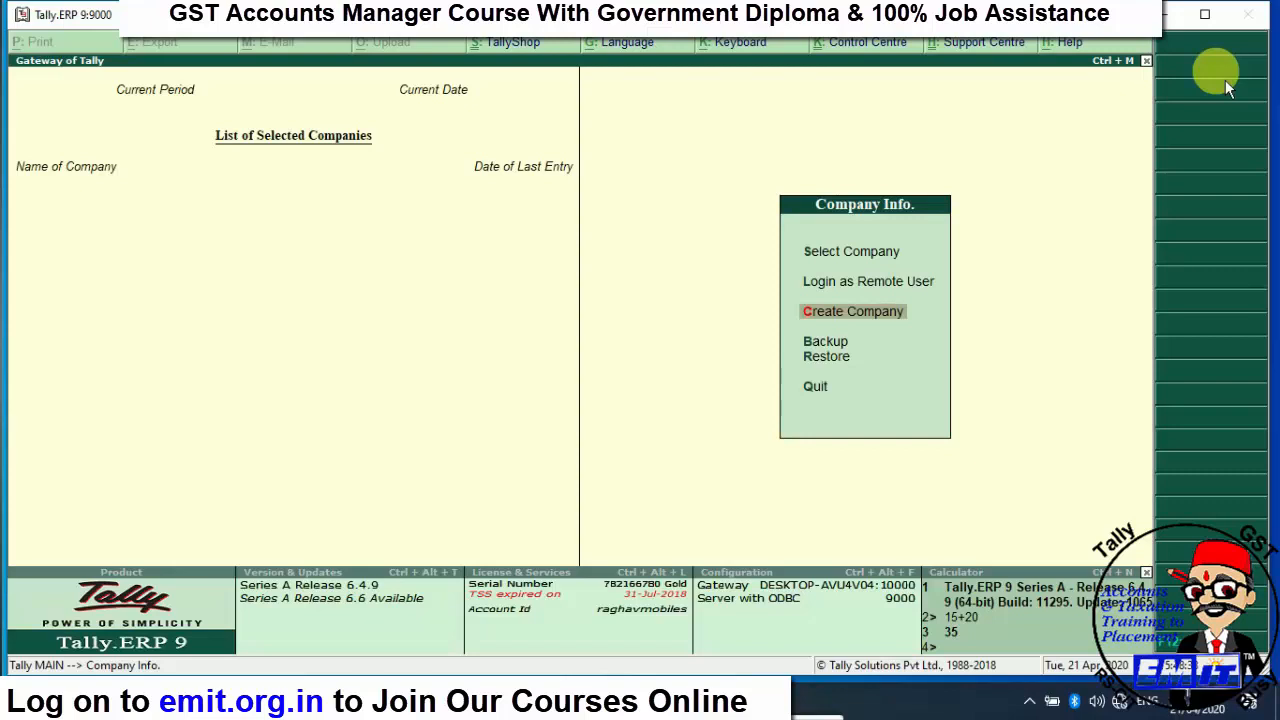
key(Down)
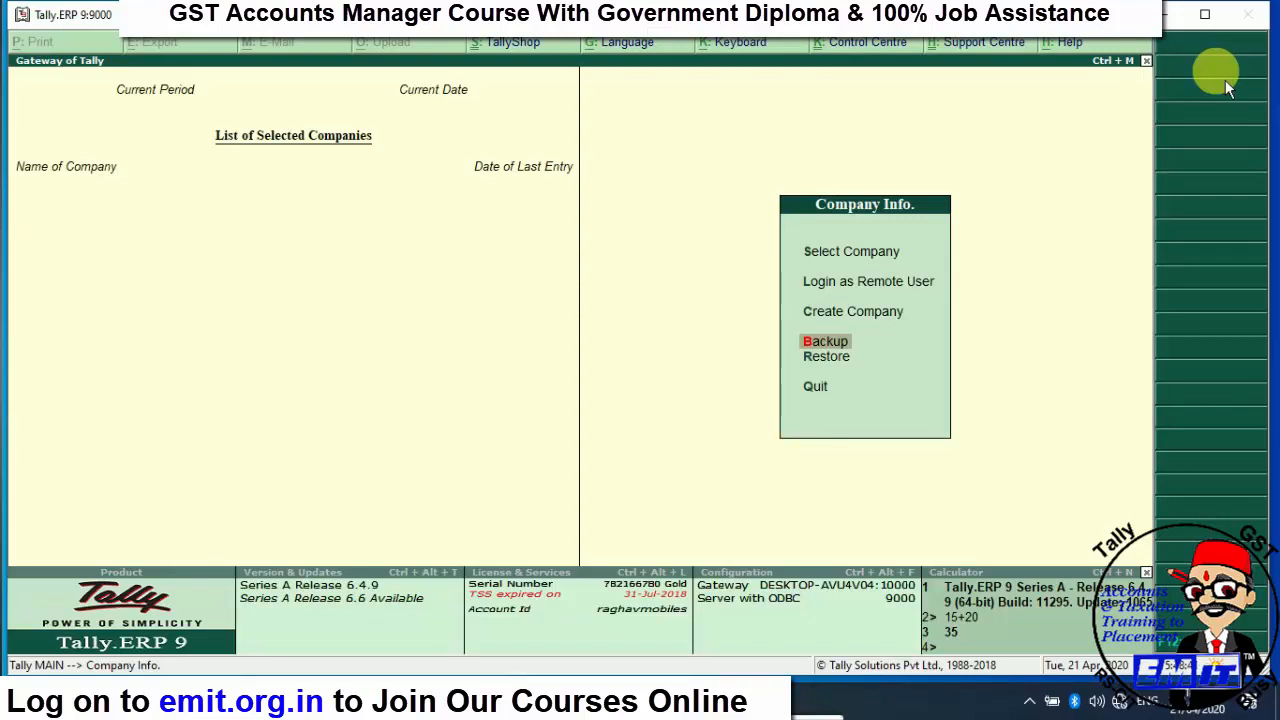
key(Down)
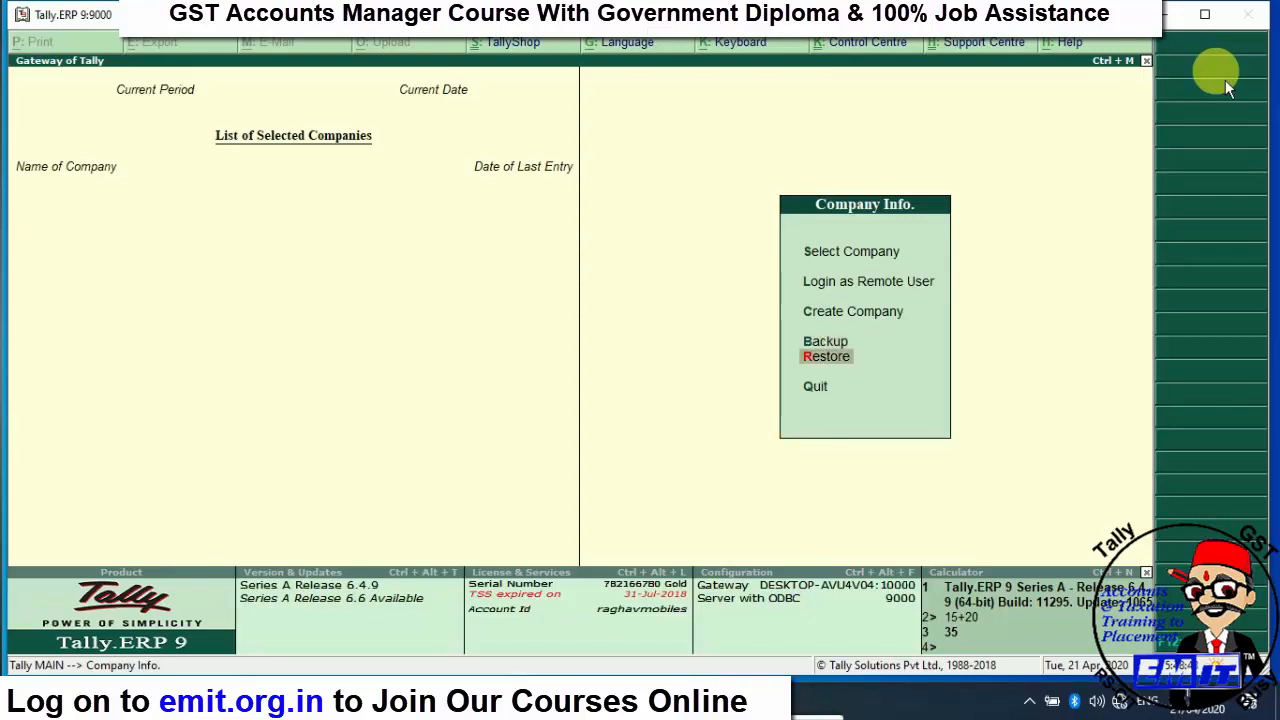
key(Down)
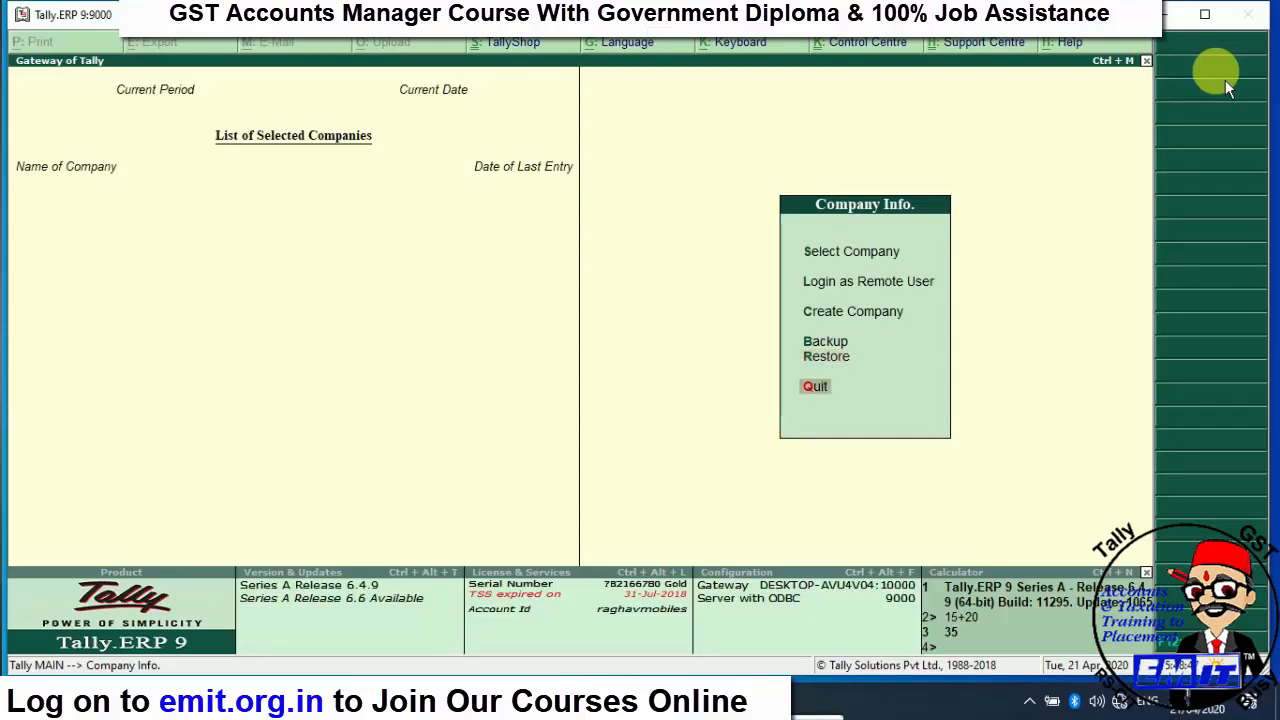
key(Up)
key(Up)
key(Up)
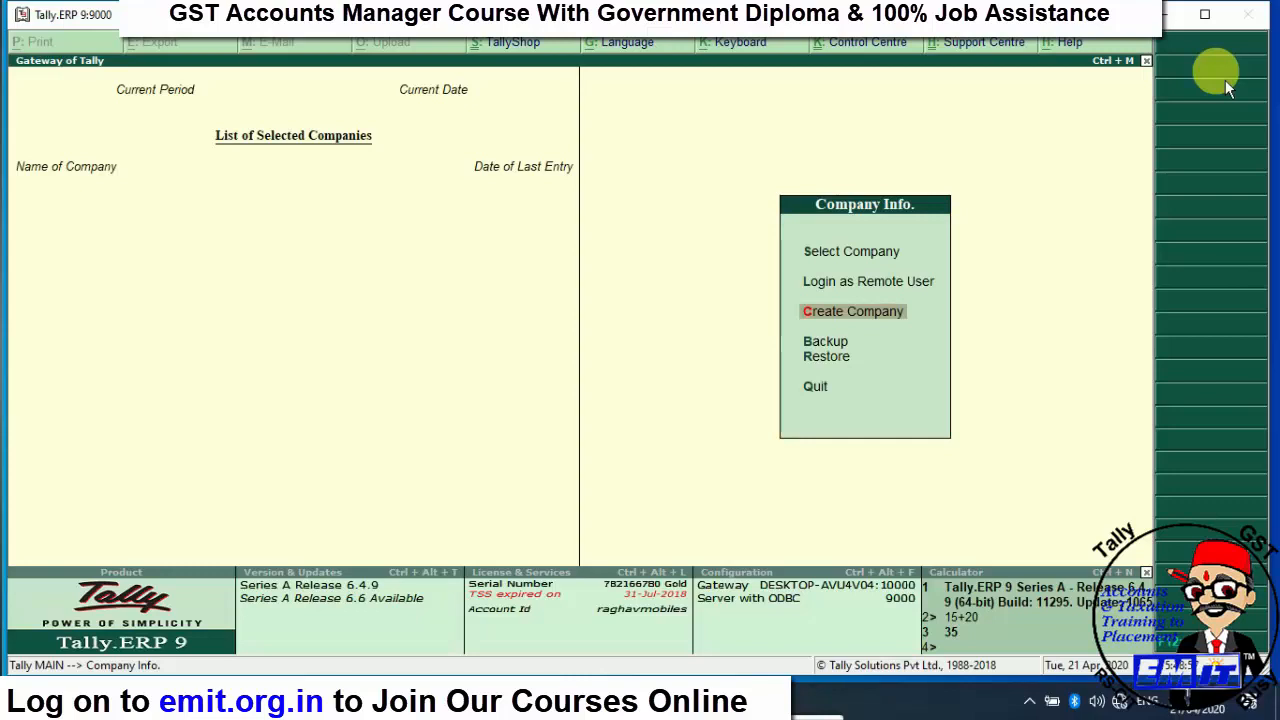
key(Return)
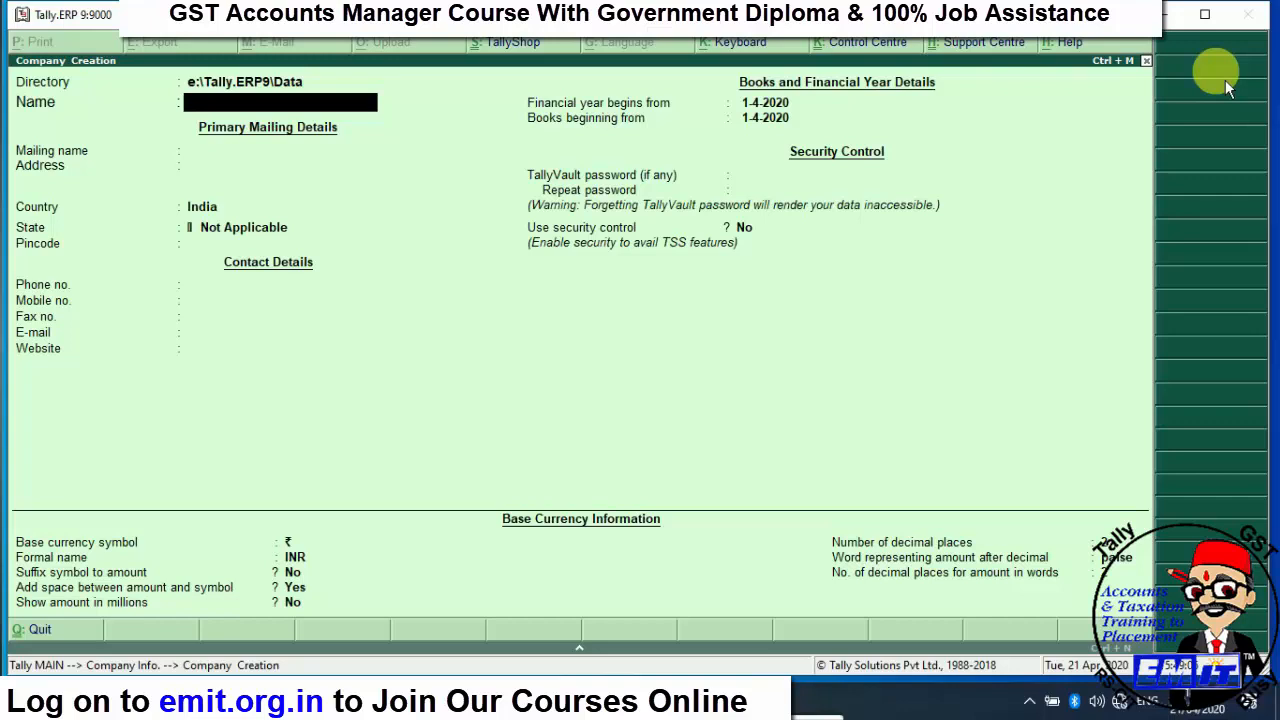
key(BackSpace)
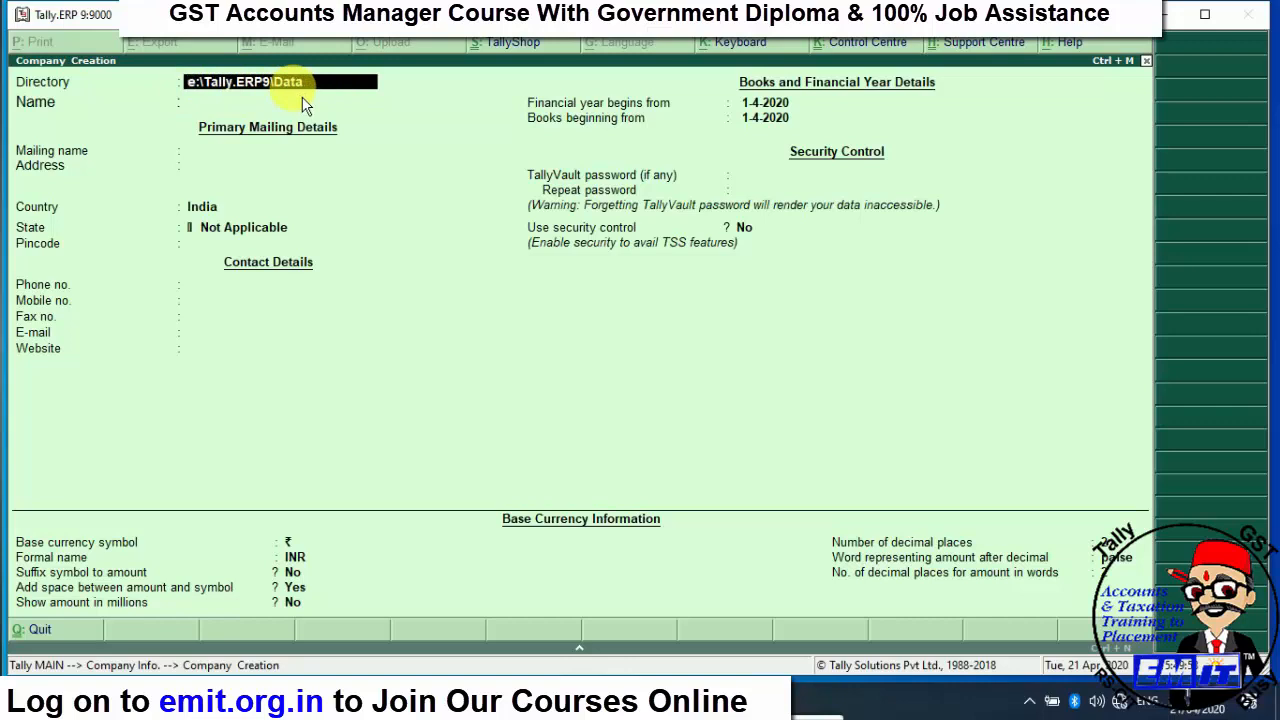
- Enter company name 'EMIT E-LEARNING', with its hyphen, and mailing name 'EMIT'
key(Return)
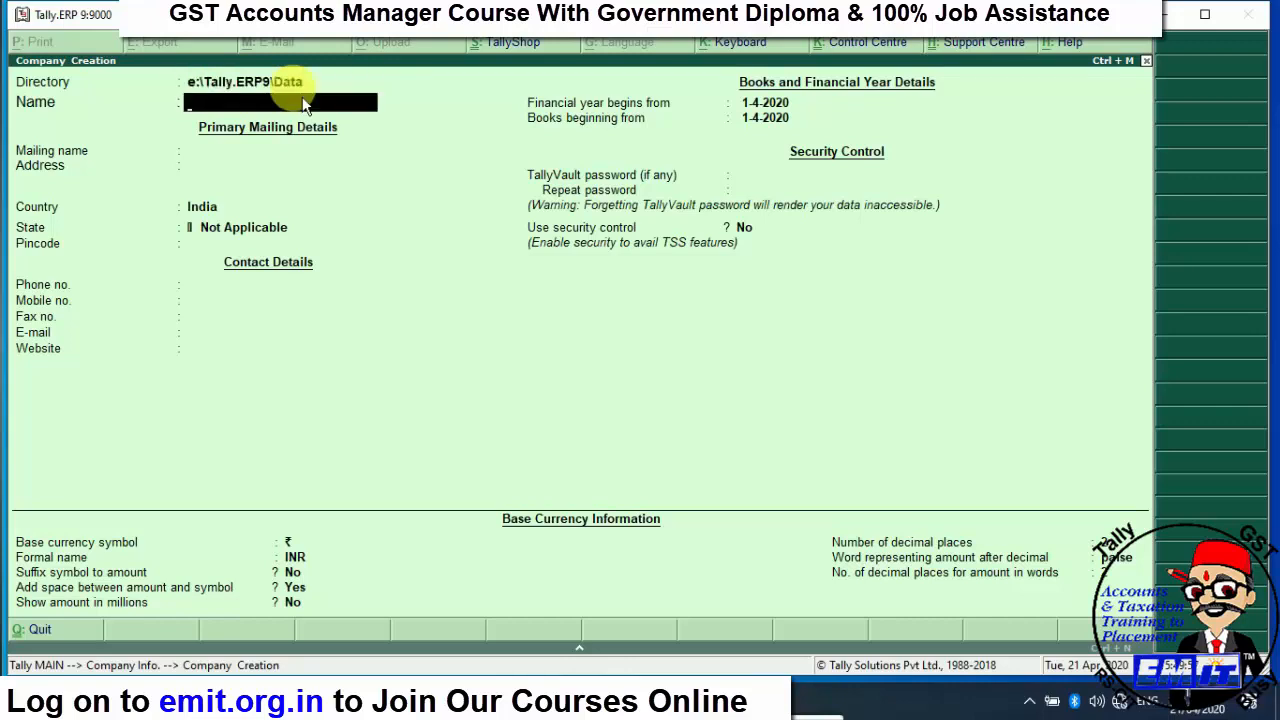
text(EMIT E-LEARNING)
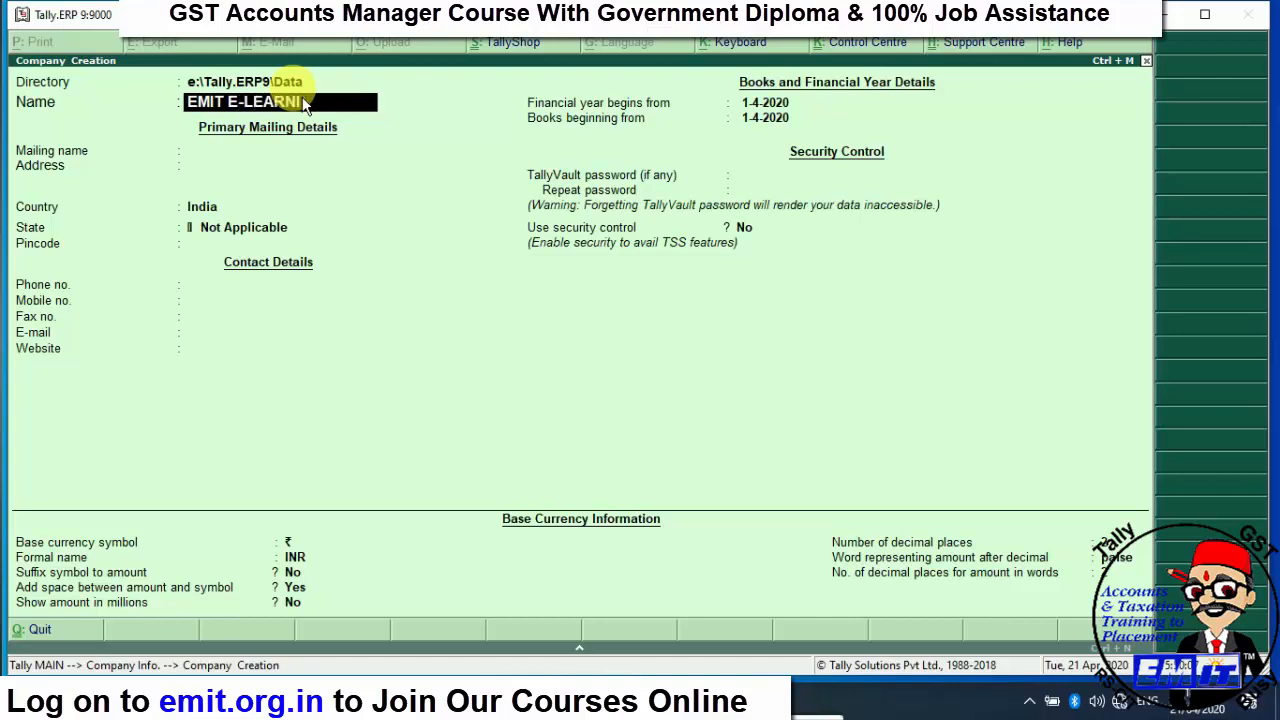
key(Return)
text(EMIT)
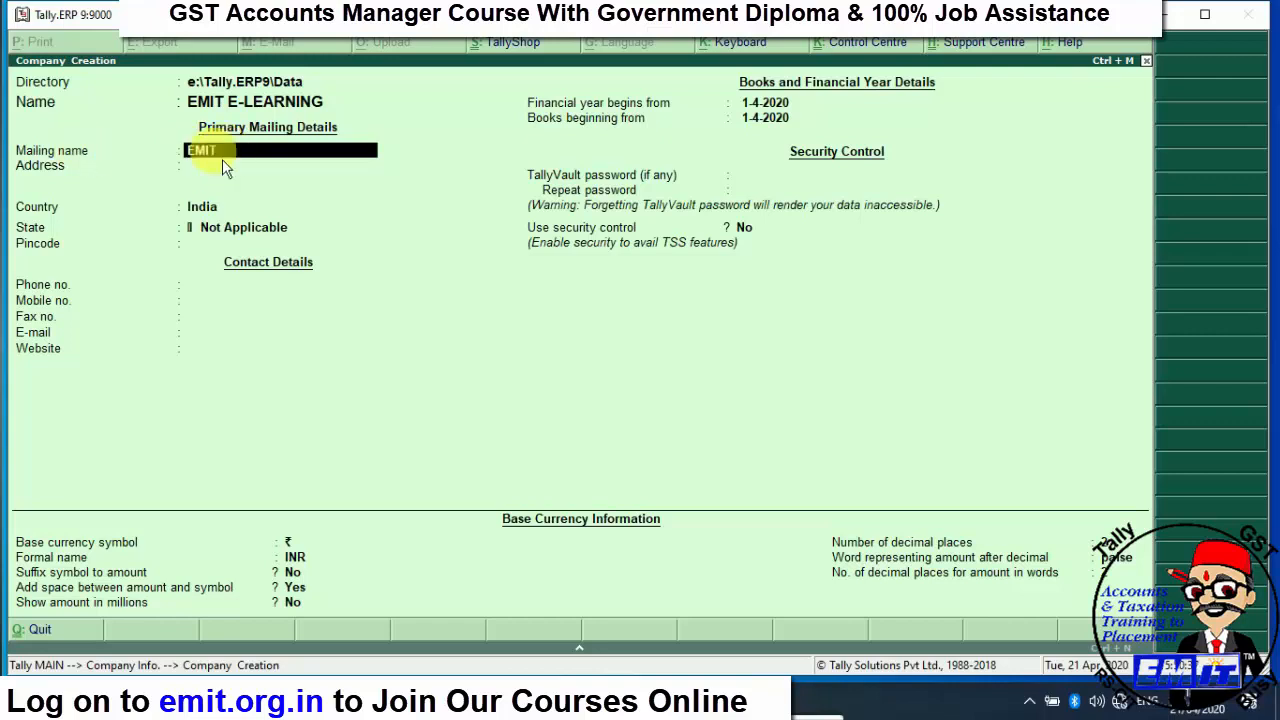
- Enter the company's two address lines, country India, state Rajasthan and pincode
key(Return)
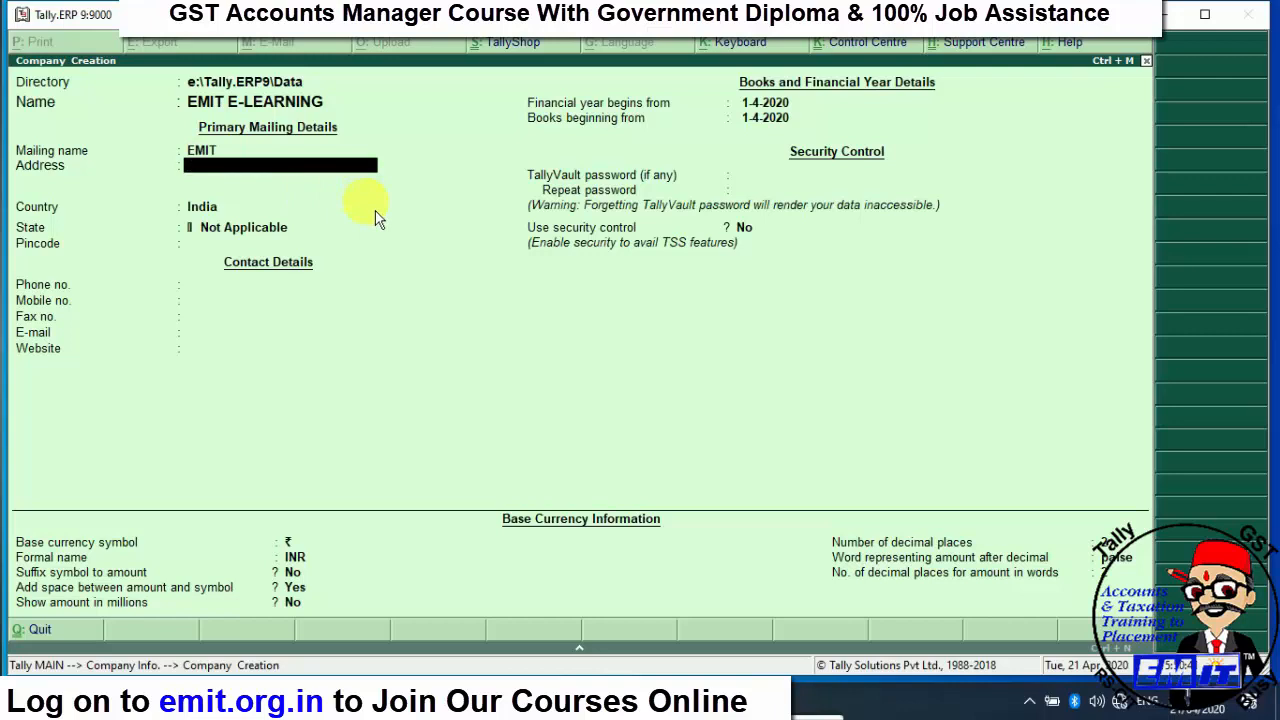
text(MANU MARG)
key(Return)
text(ALWA)
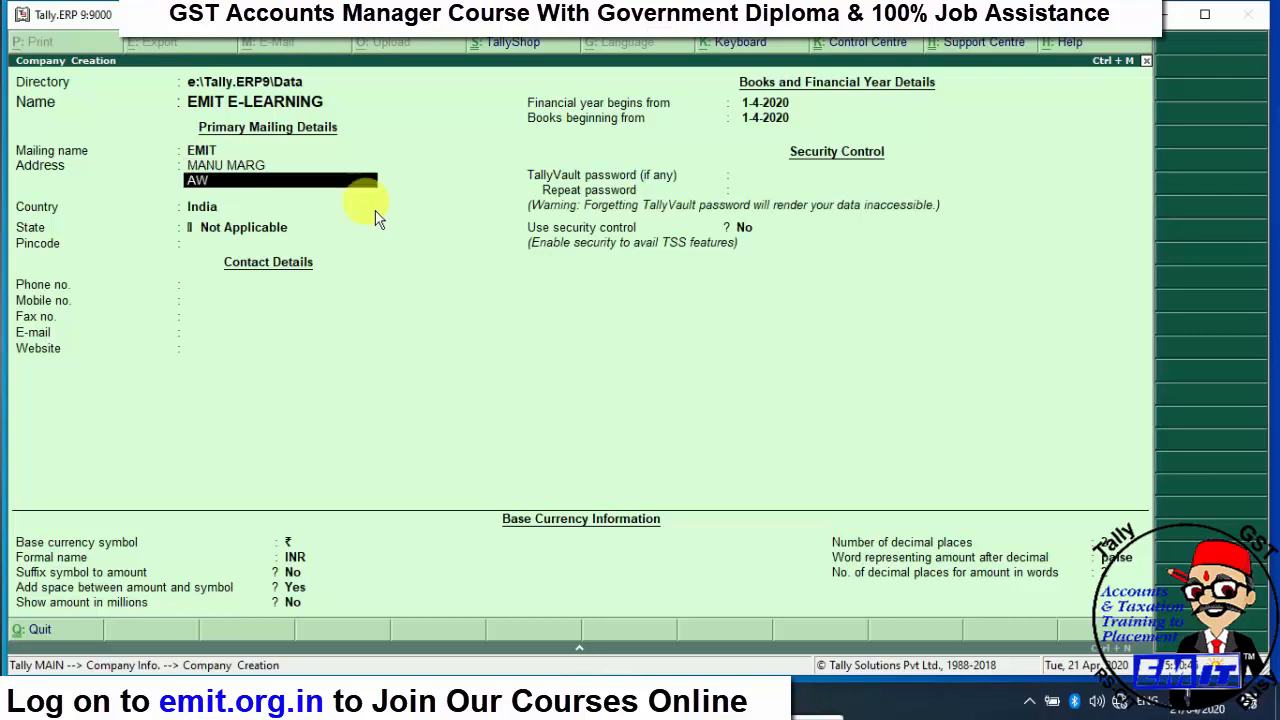
text(R)
key(Return)
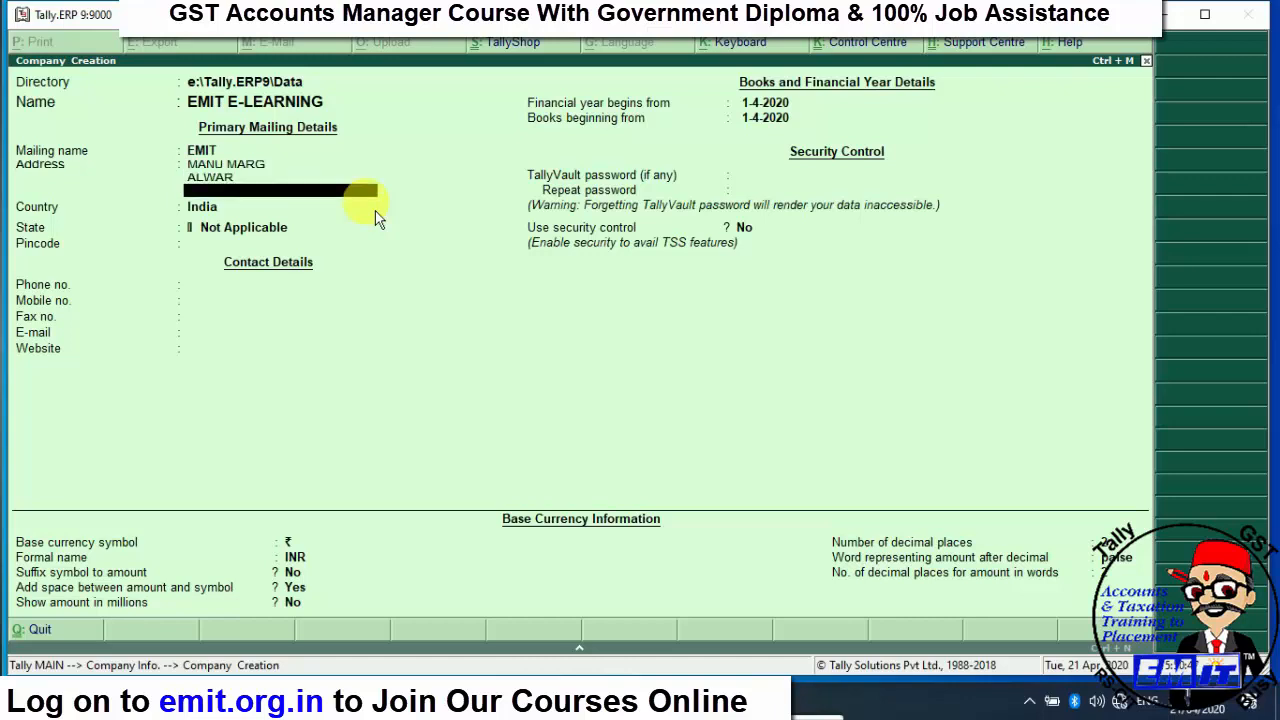
key(Return)
key(Return)
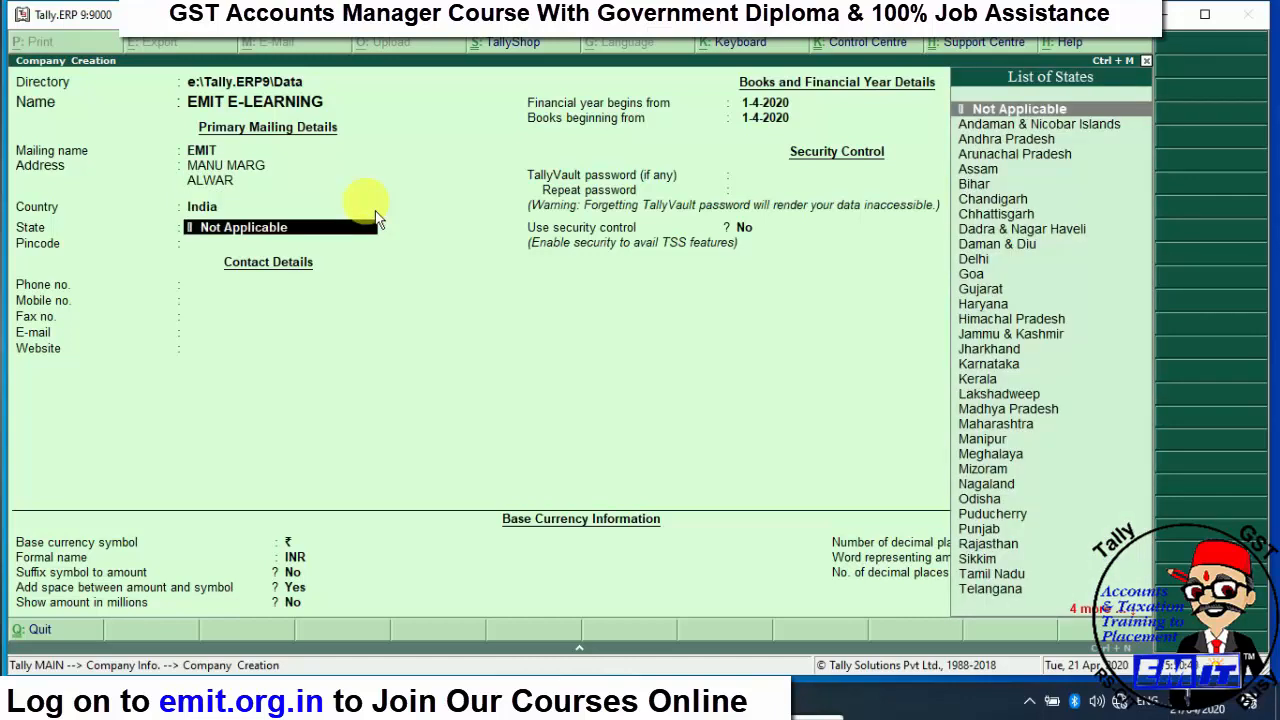
text(raj)
key(Return)
text(301001)
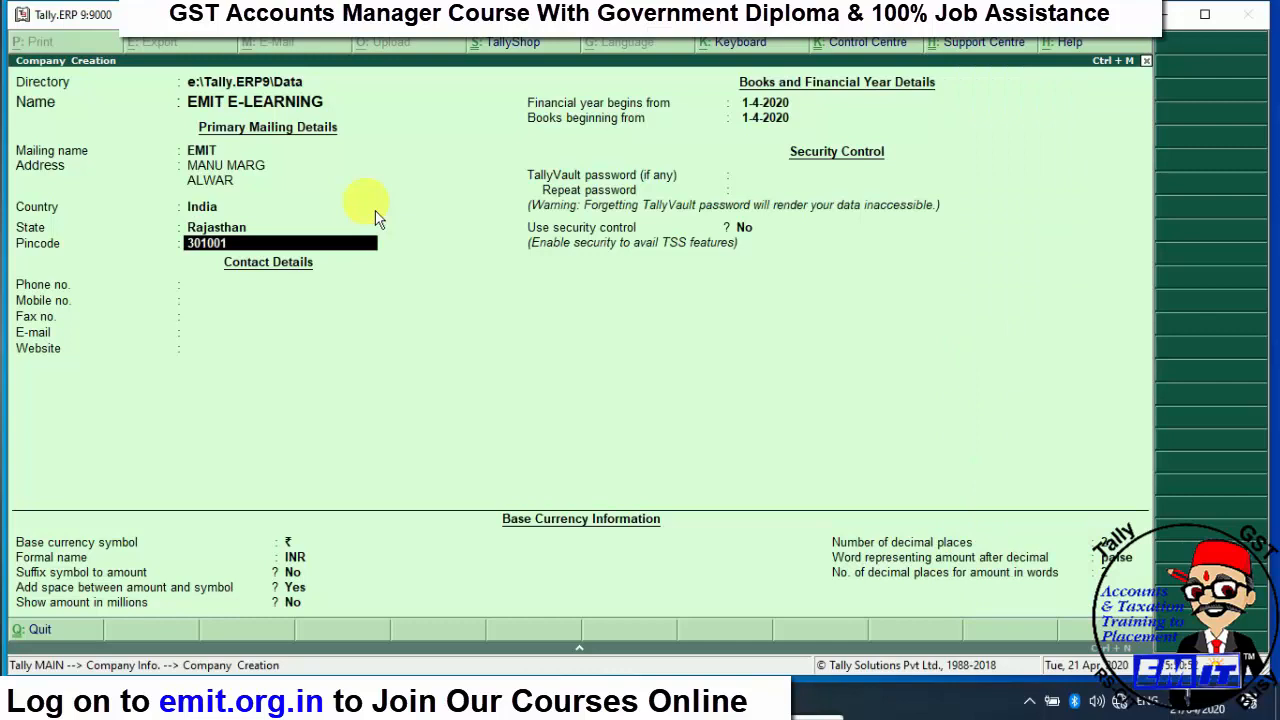
- Fill in the company's phone, mobile and fax numbers
key(Return)
text(0)
key(BackSpace)
key(Return)
key(Return)
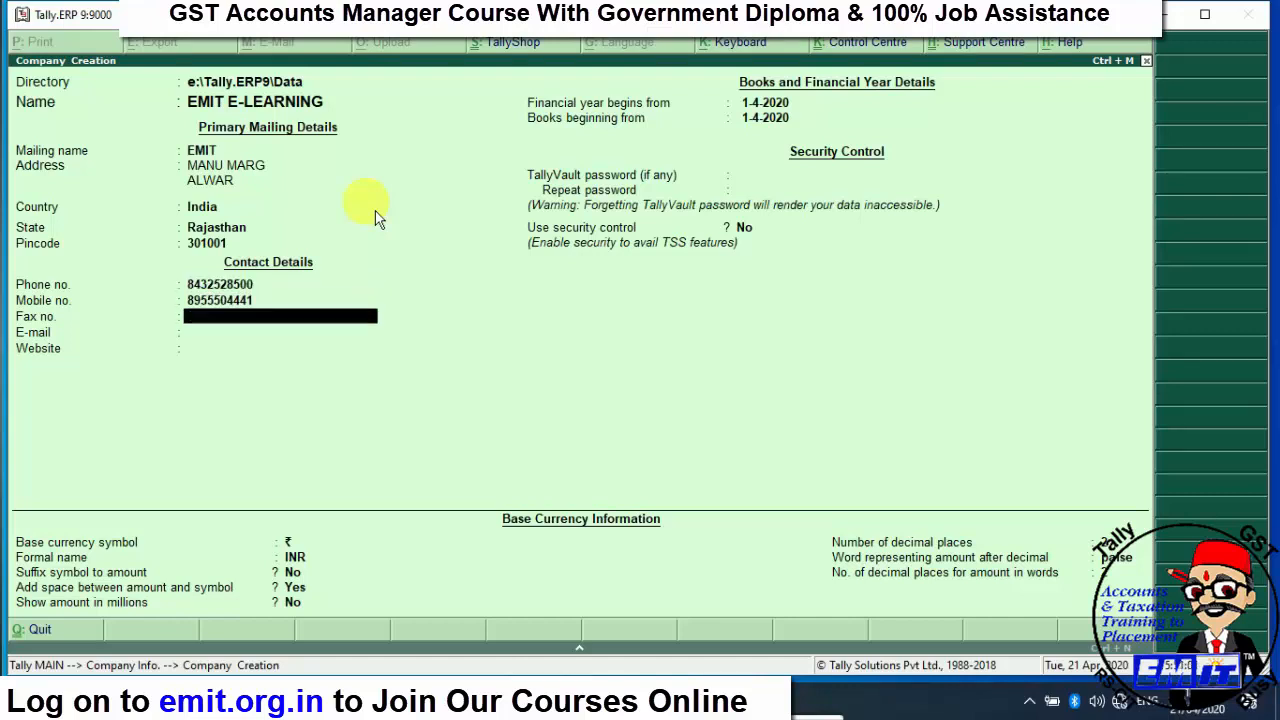
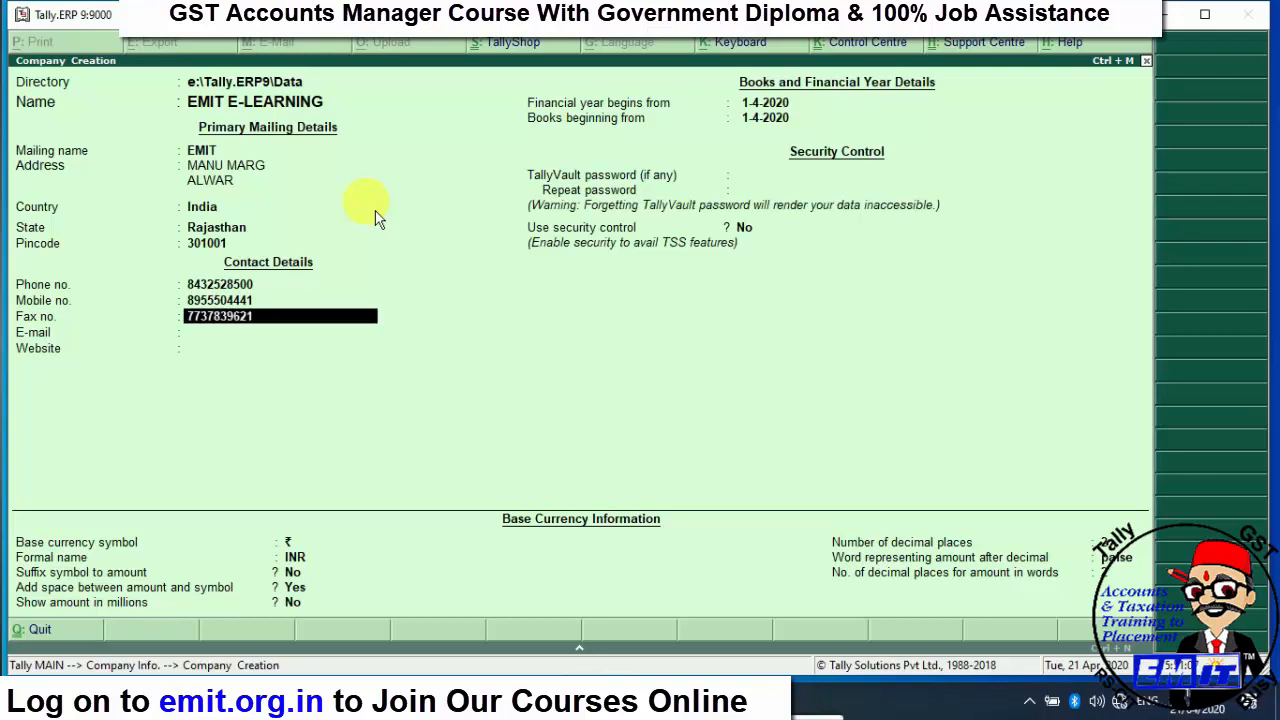
key(Return)
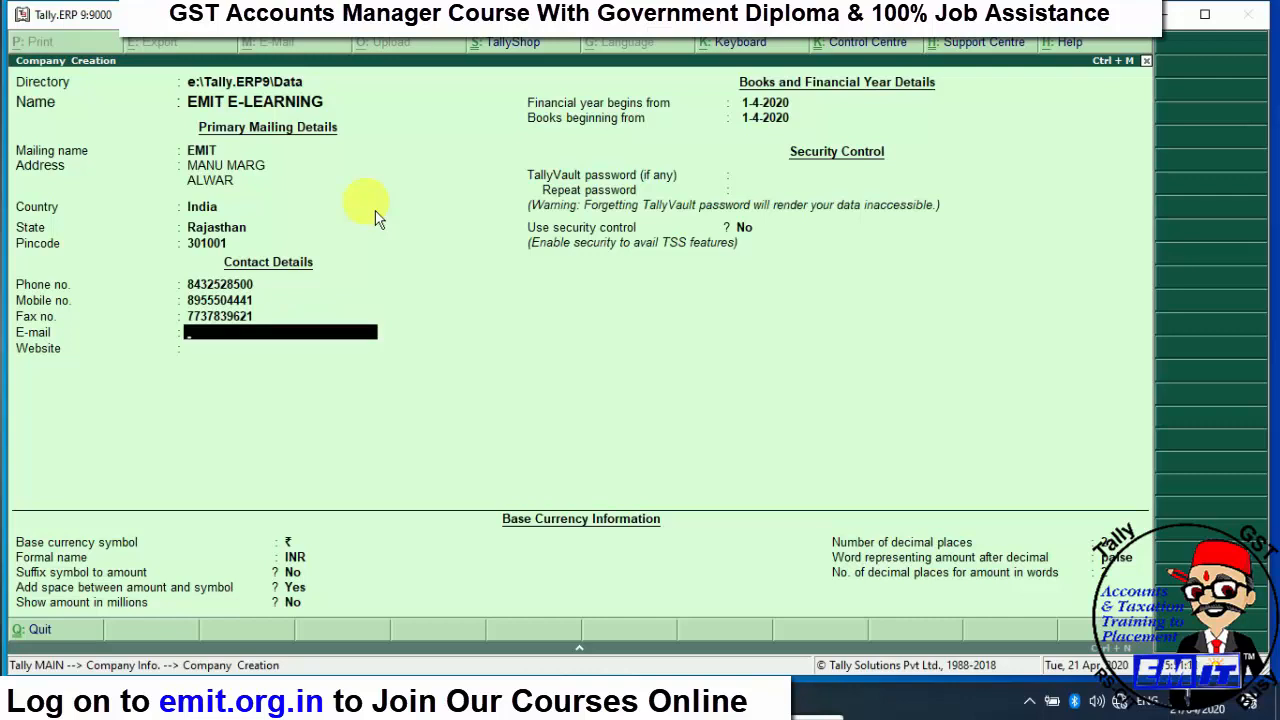
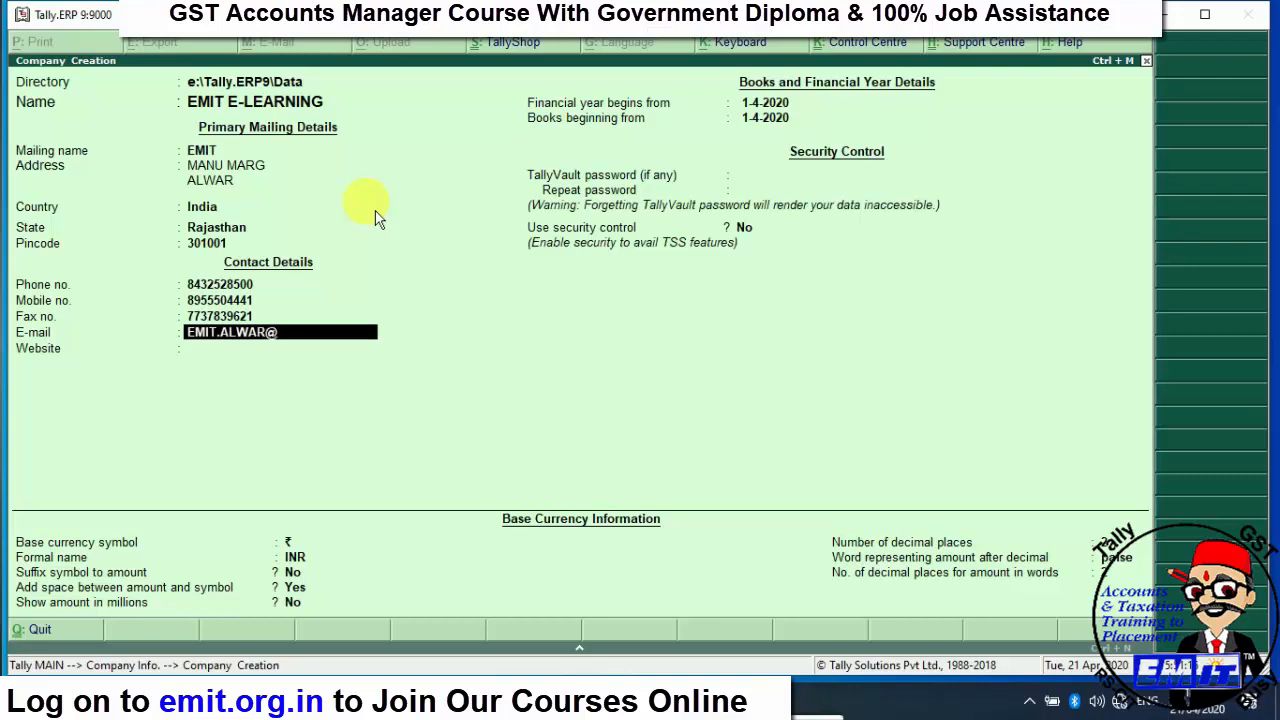
- Enter the company e-mail address, correcting its ending, and set website EMIT.ORG.IN
key(Return)
key(Return)
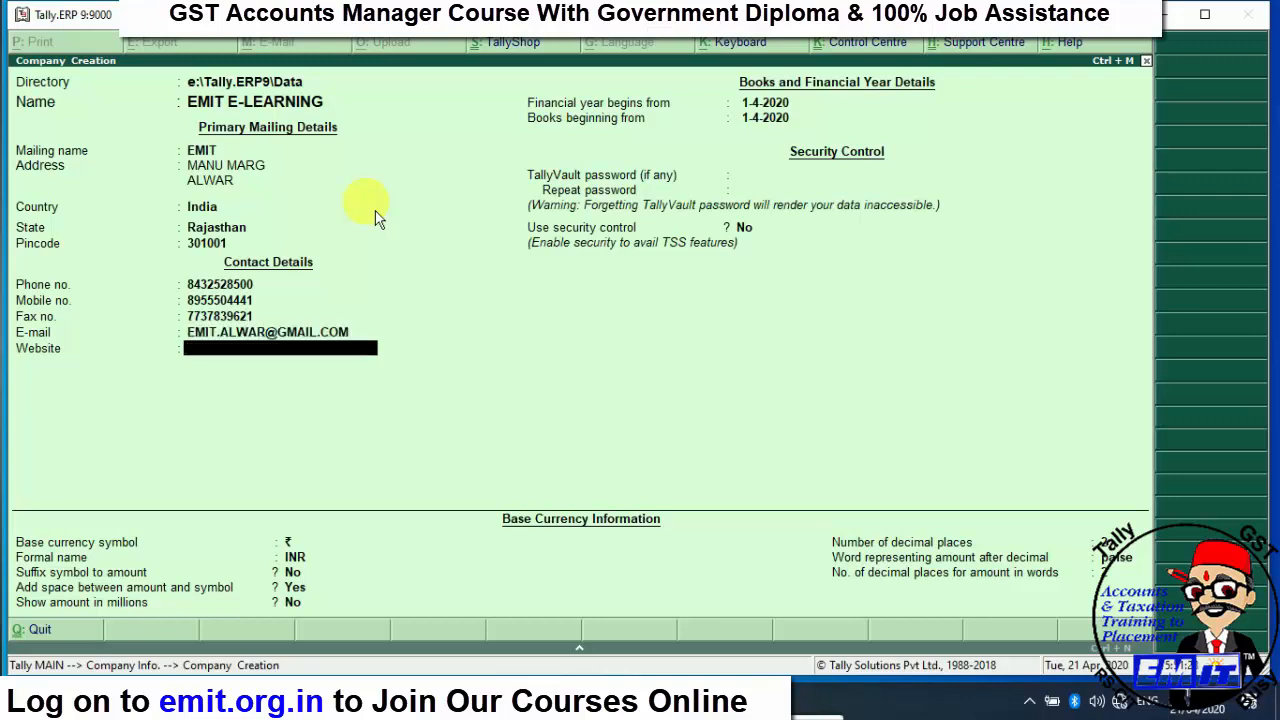
text(EMIT.ORG.IN)
key(Return)
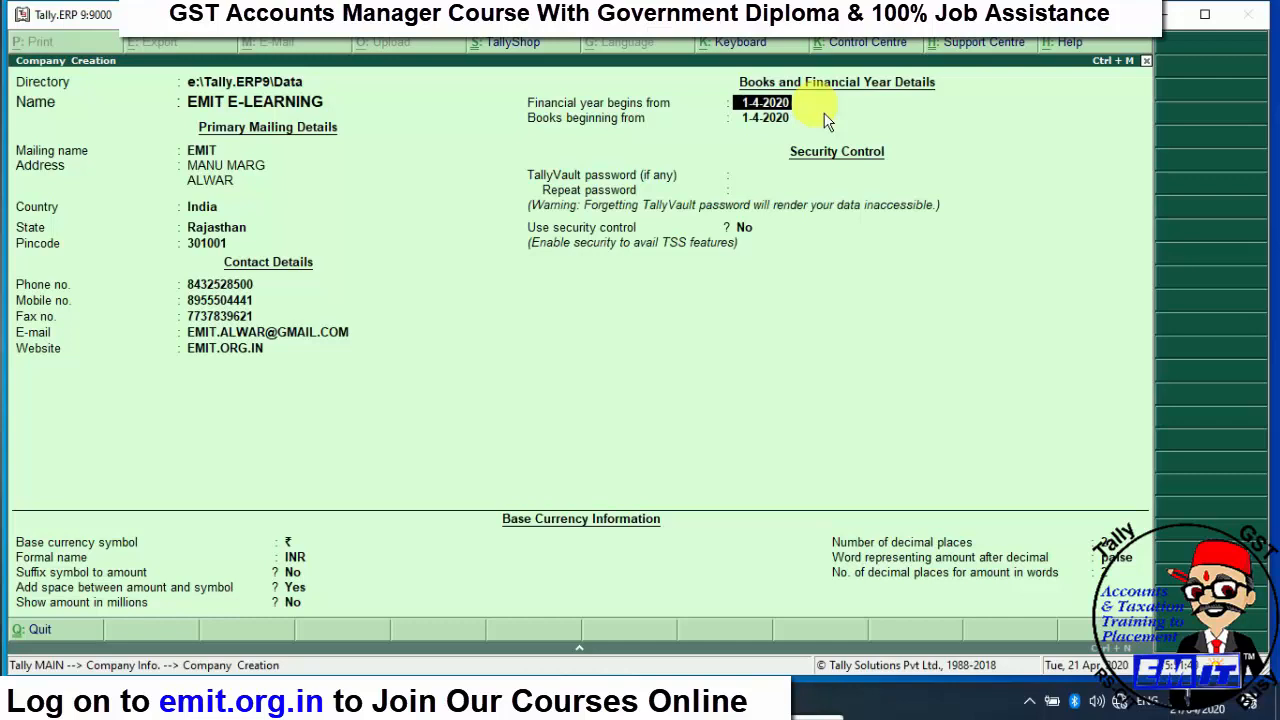
key(Return)
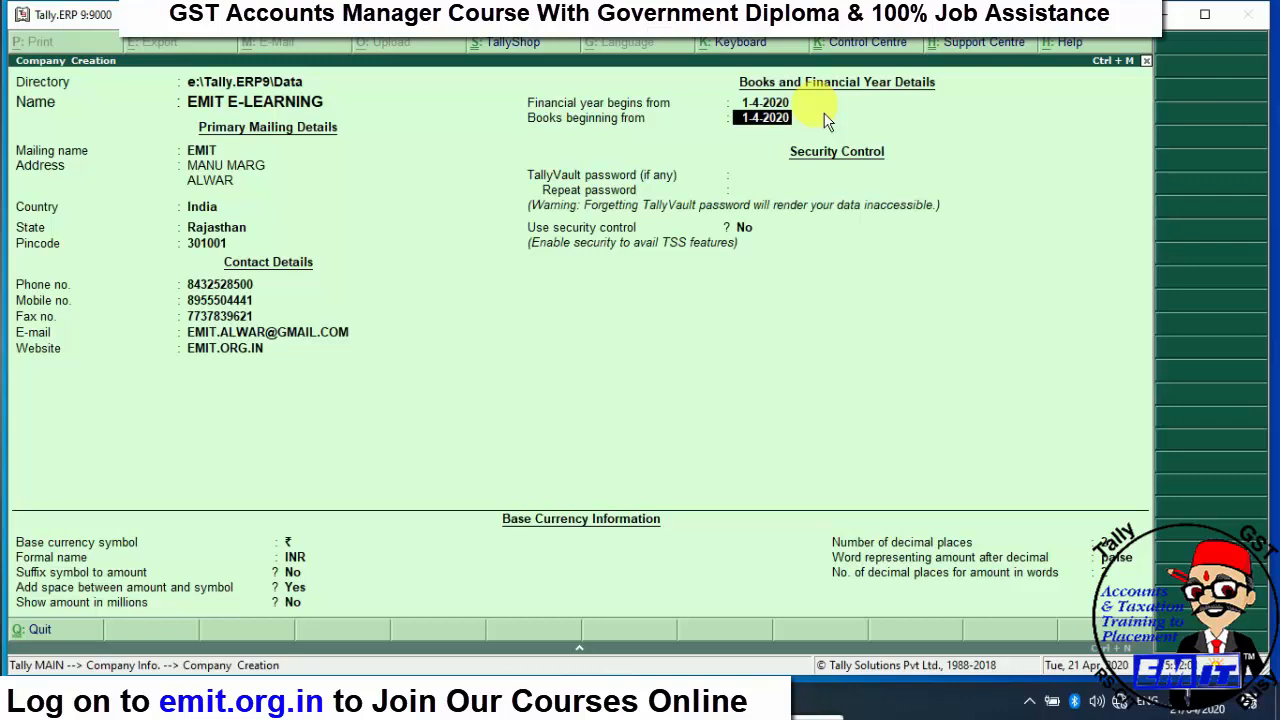
text(1-8)
key(BackSpace)
text(4)
text(-2019)
key(BackSpace)
key(BackSpace)
key(BackSpace)
key(BackSpace)
text(20)
key(Return)
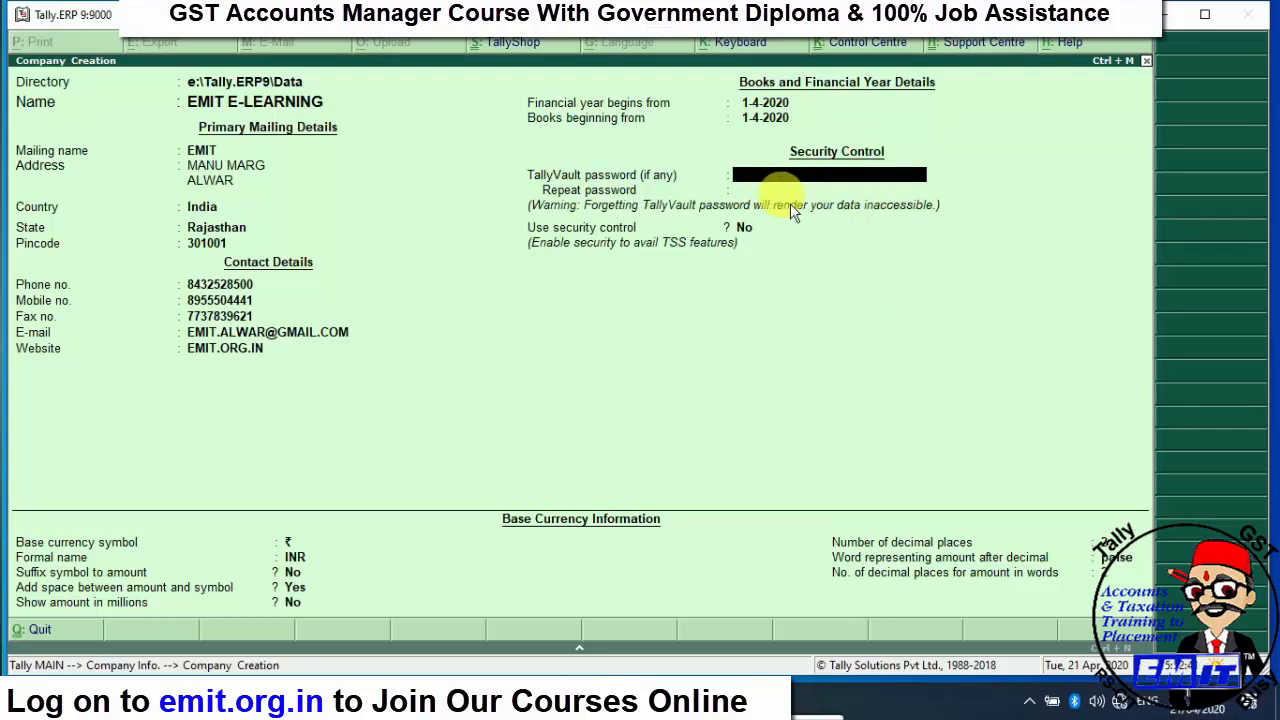
key(Return)
key(Return)
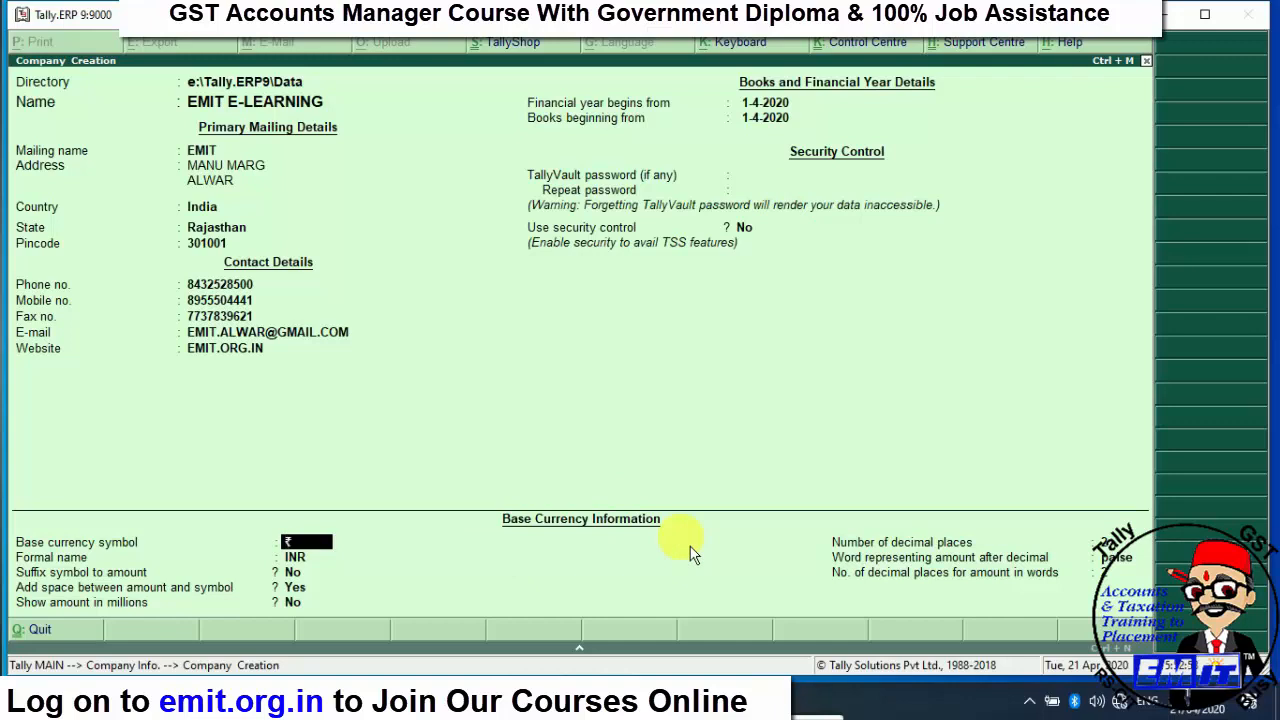
- Keep base currency ₹/INR with the symbol after amounts, and accept the default decimal settings
key(Return)
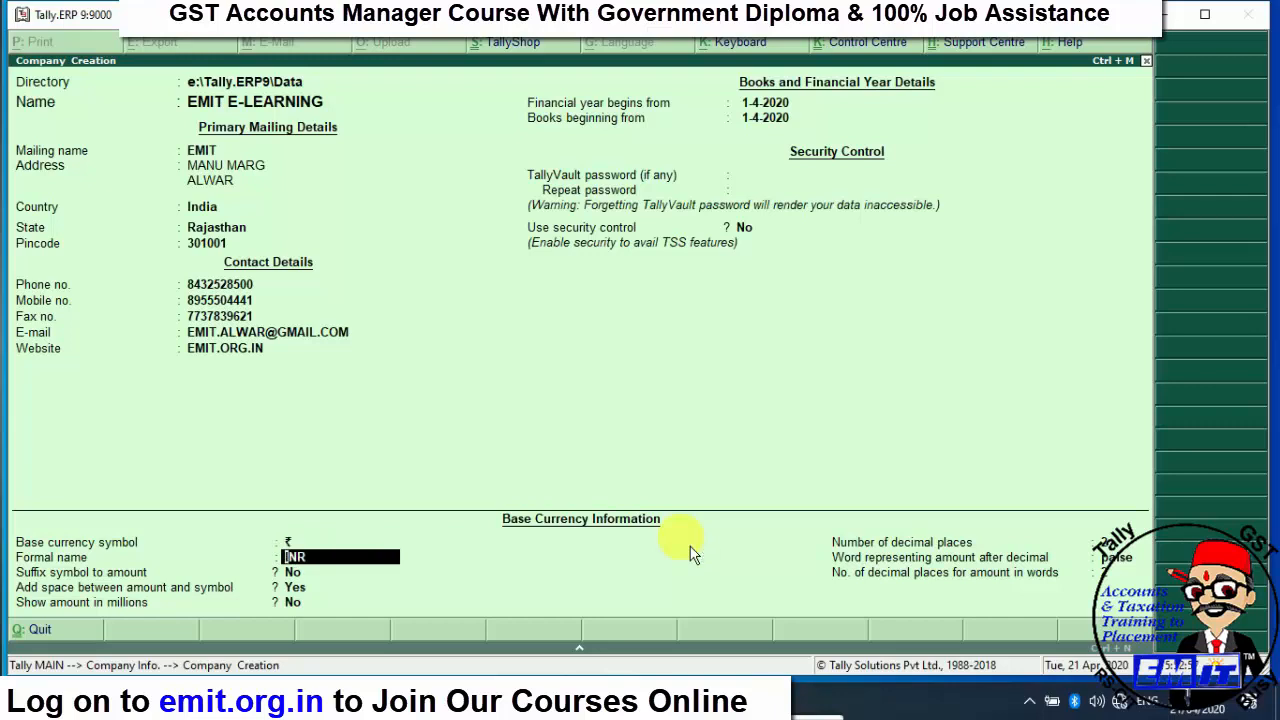
key(Return)
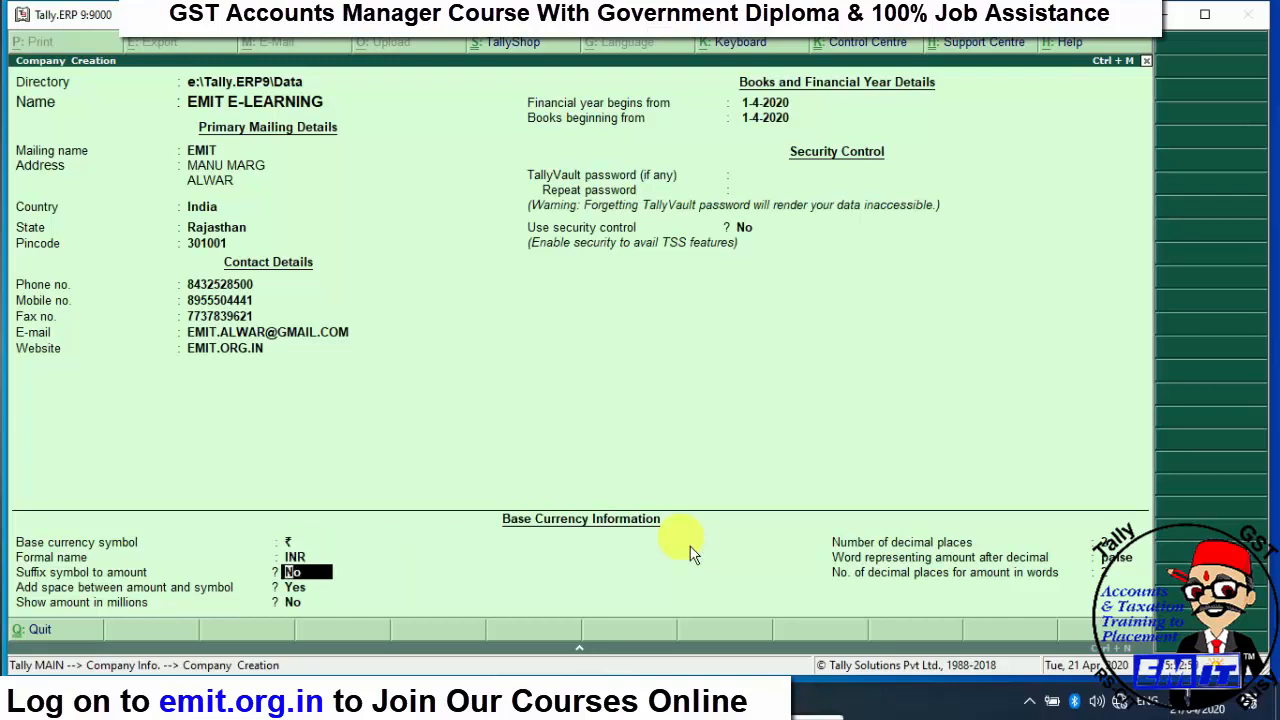
text(Y)
key(Return)
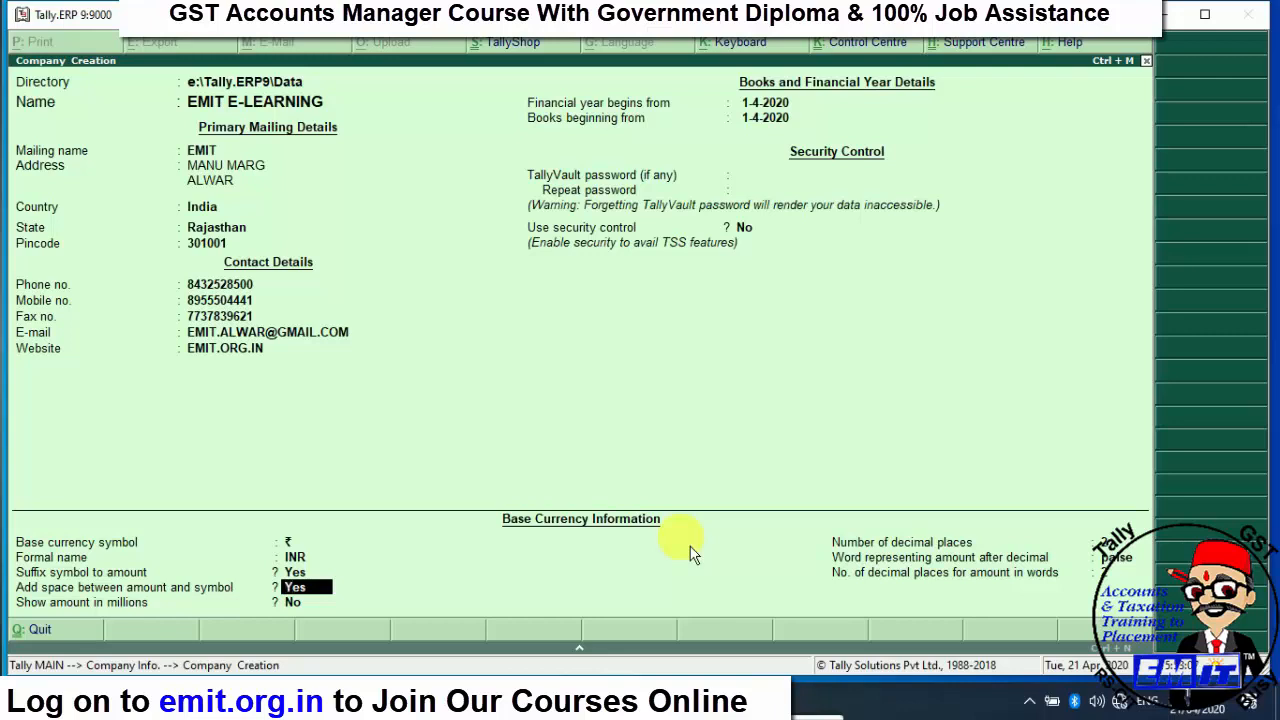
key(Return)
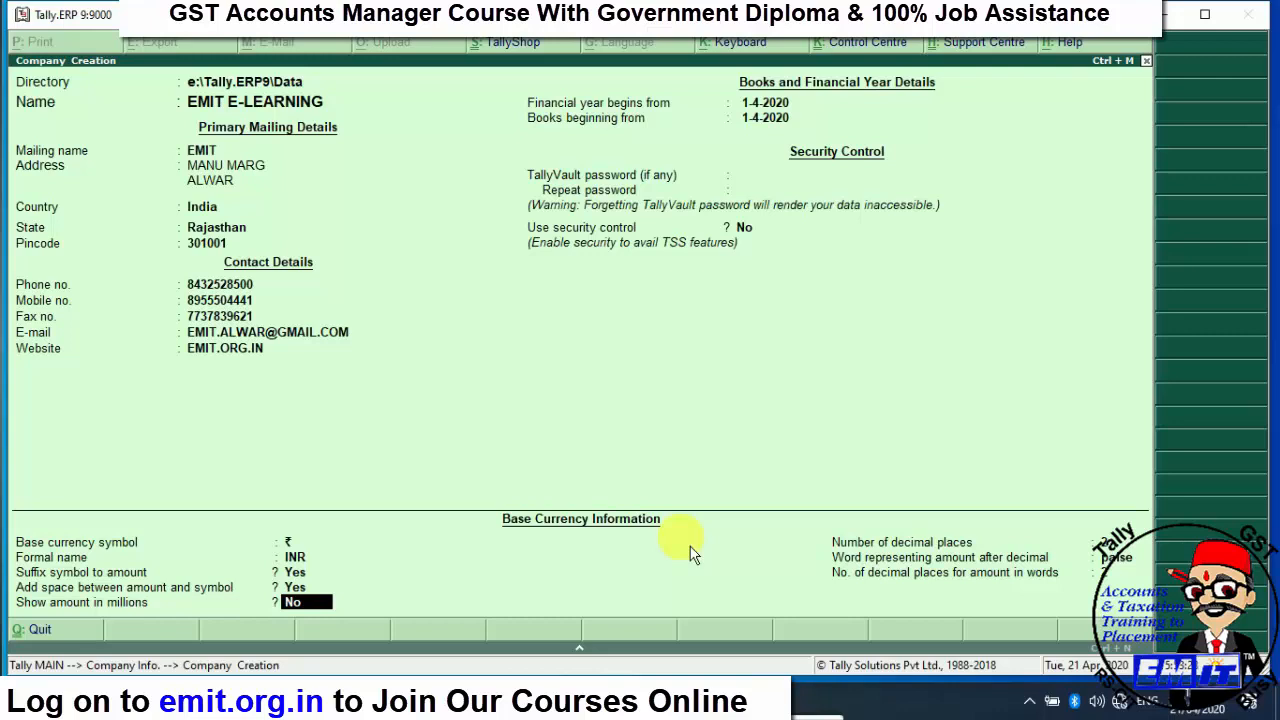
key(Return)
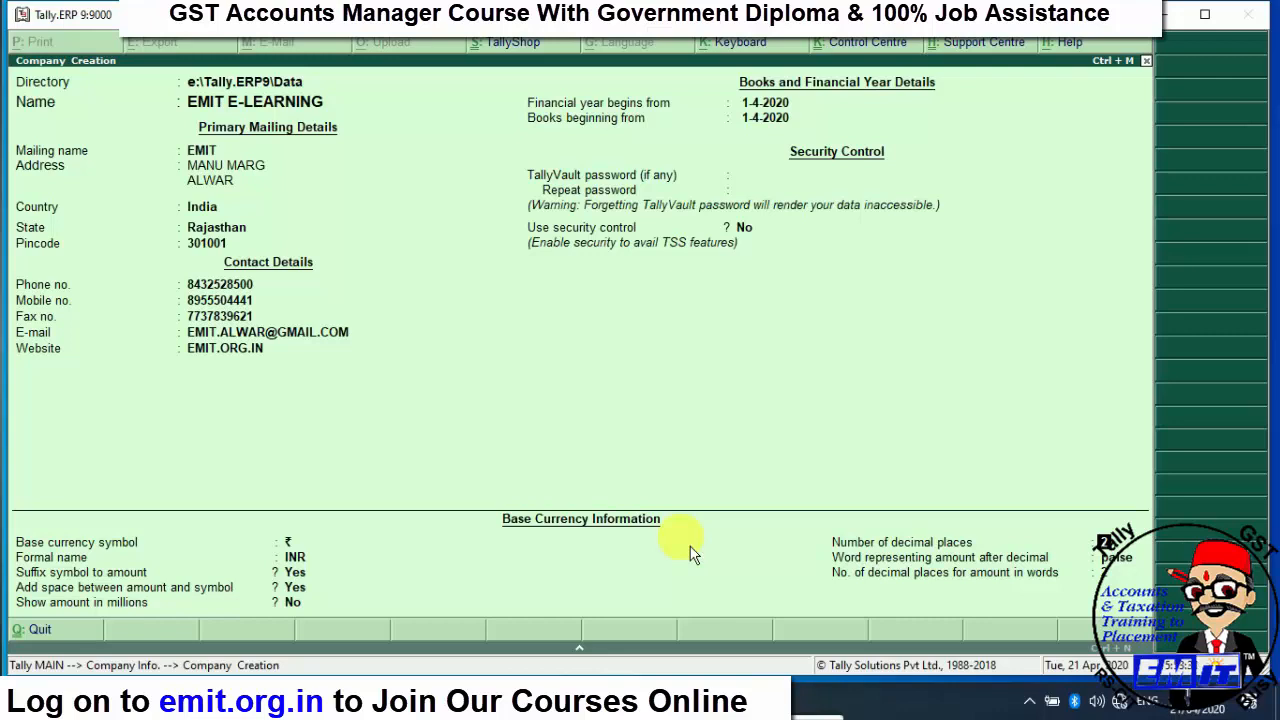
key(Return)
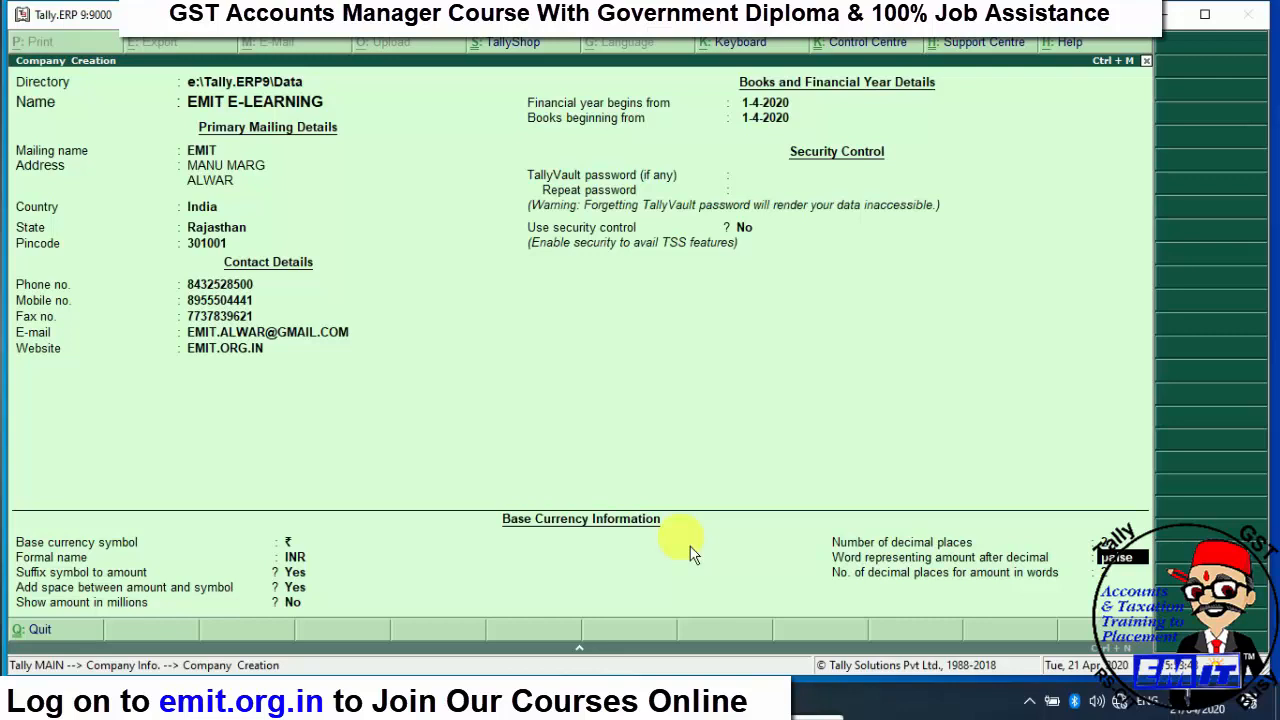
key(Return)
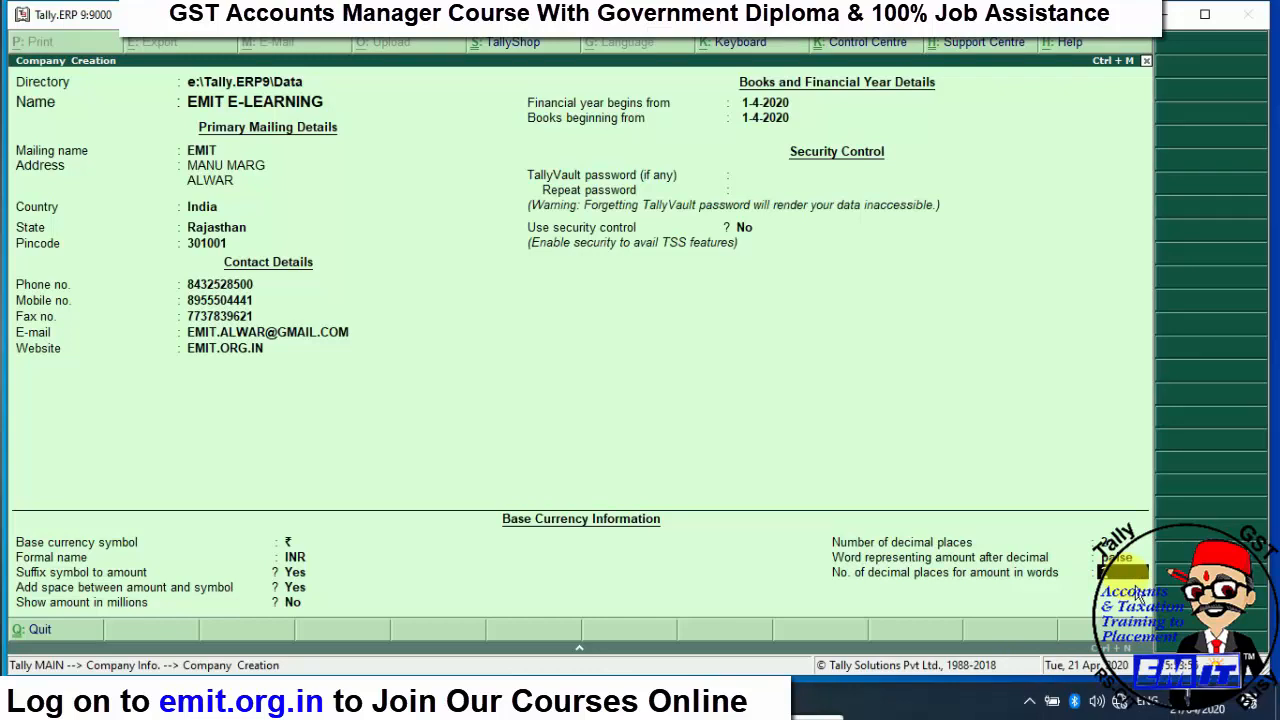
key(Return)
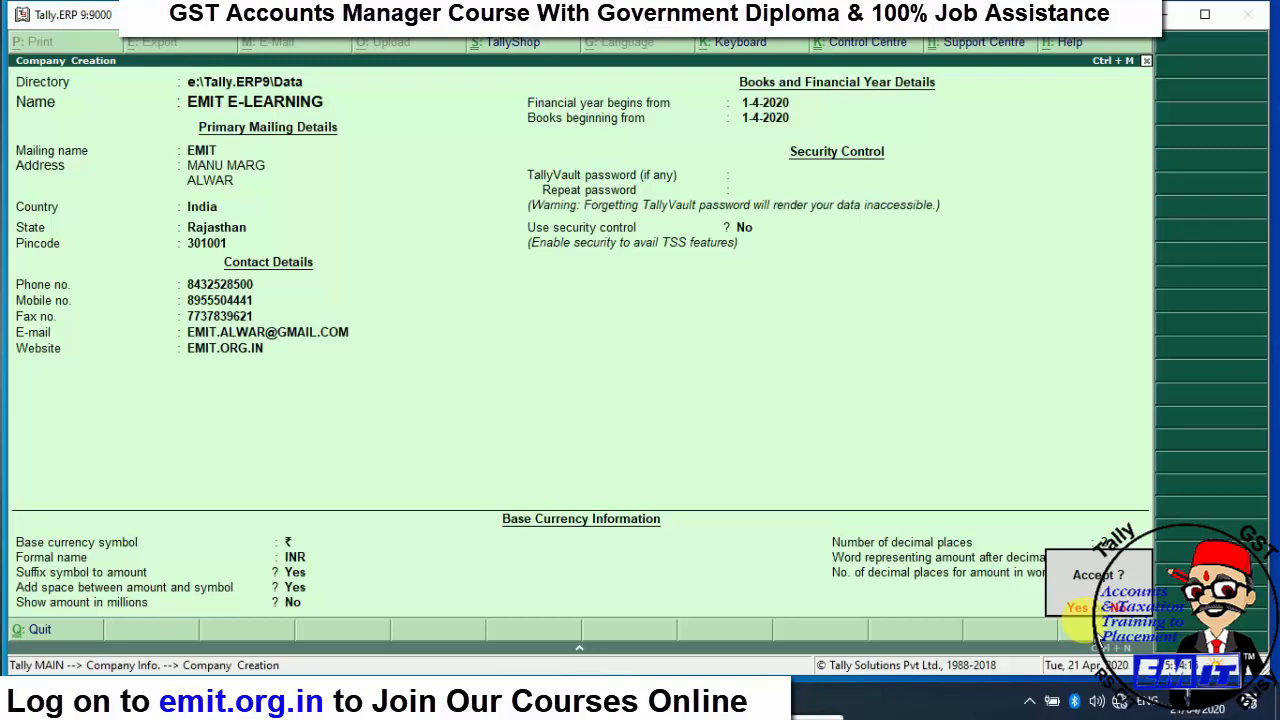
- Accept and save EMIT E-LEARNING, then bring up F3: Cmp Info
key(Return)
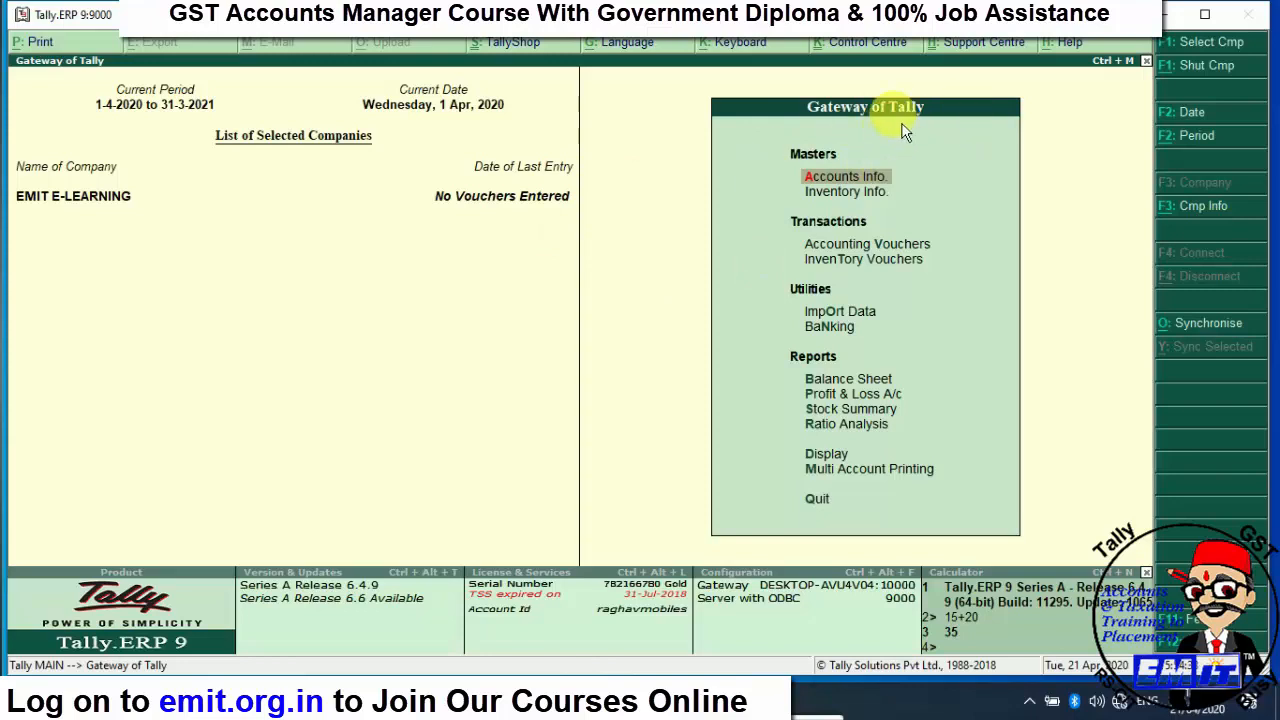
click(1205, 214)
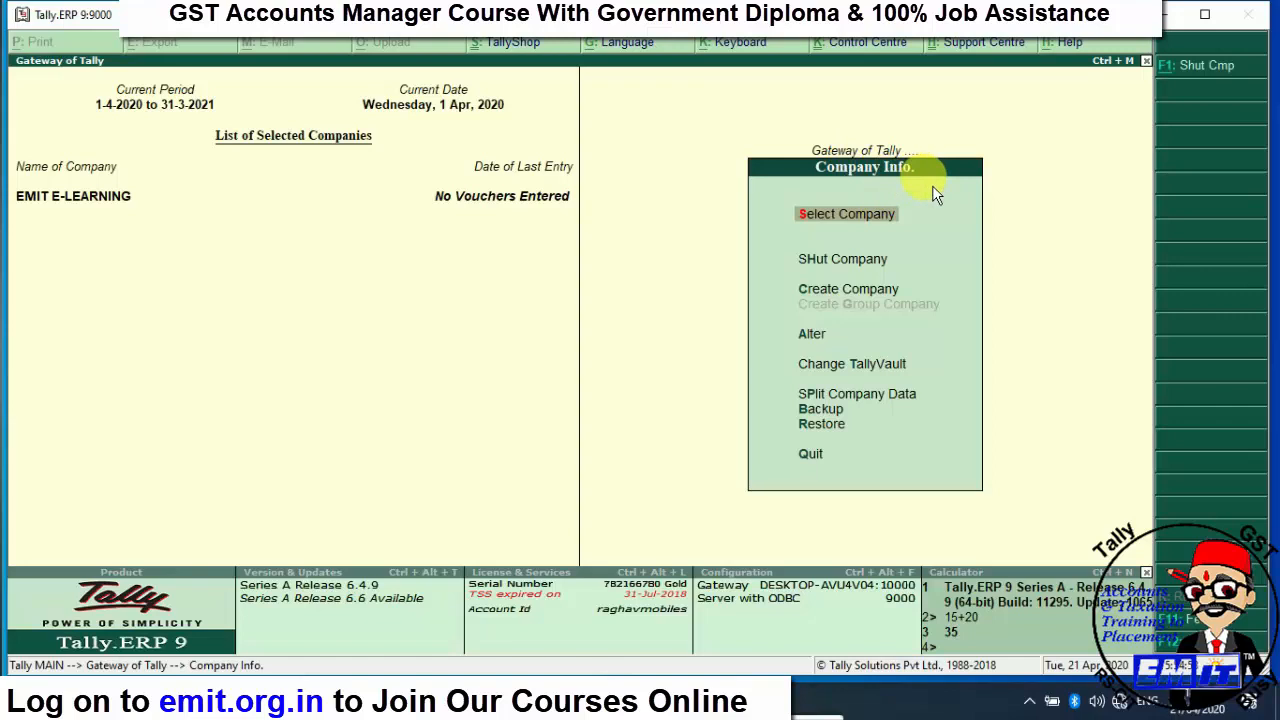
- Leave Company Info and return to EMIT E-LEARNING's Gateway of Tally
key(Escape)
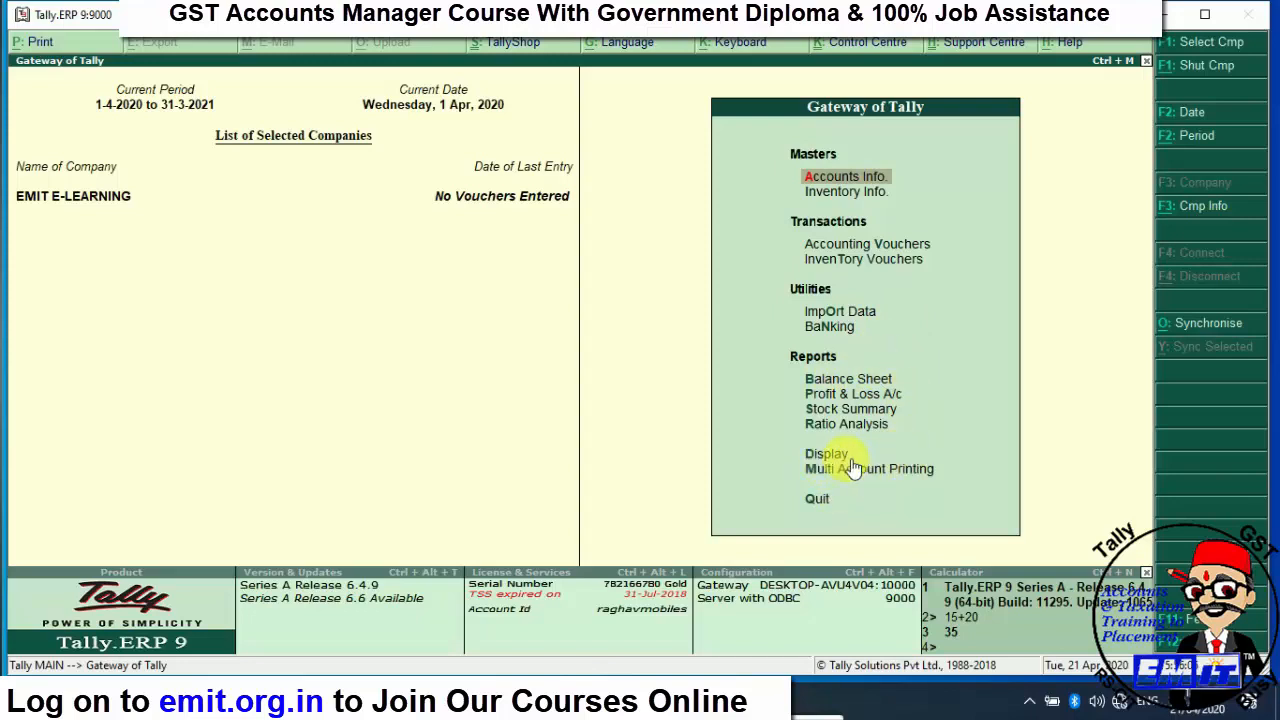
key(Down)
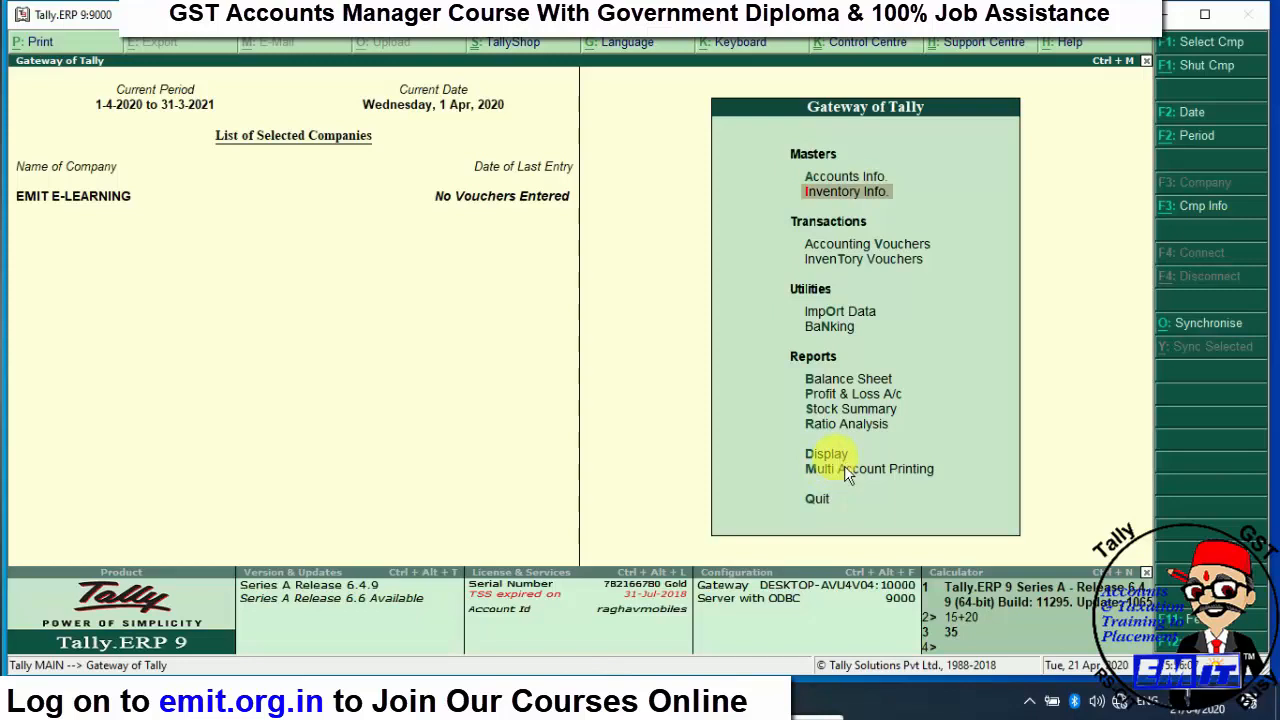
key(Down)
key(Down)
key(Down)
key(Down)
key(Down)
key(Down)
key(Down)
key(Down)
key(Down)
key(Down)
key(Up)
key(Return)
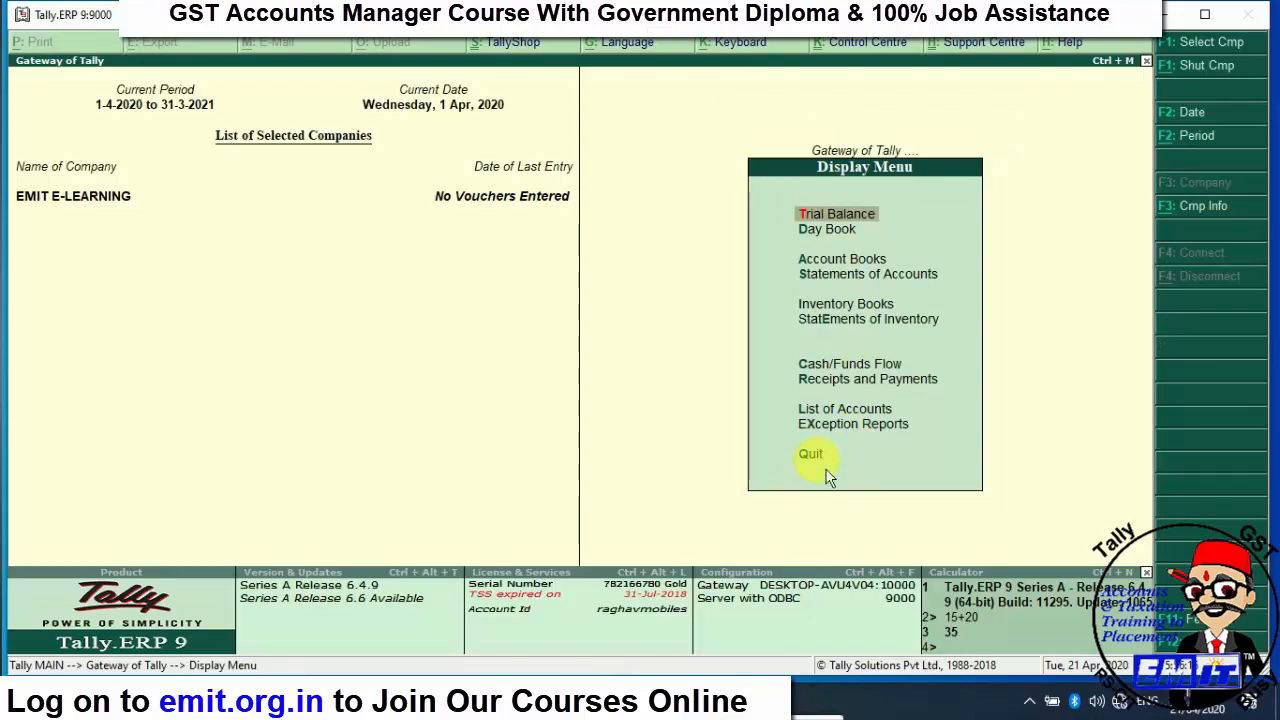
click(812, 456)
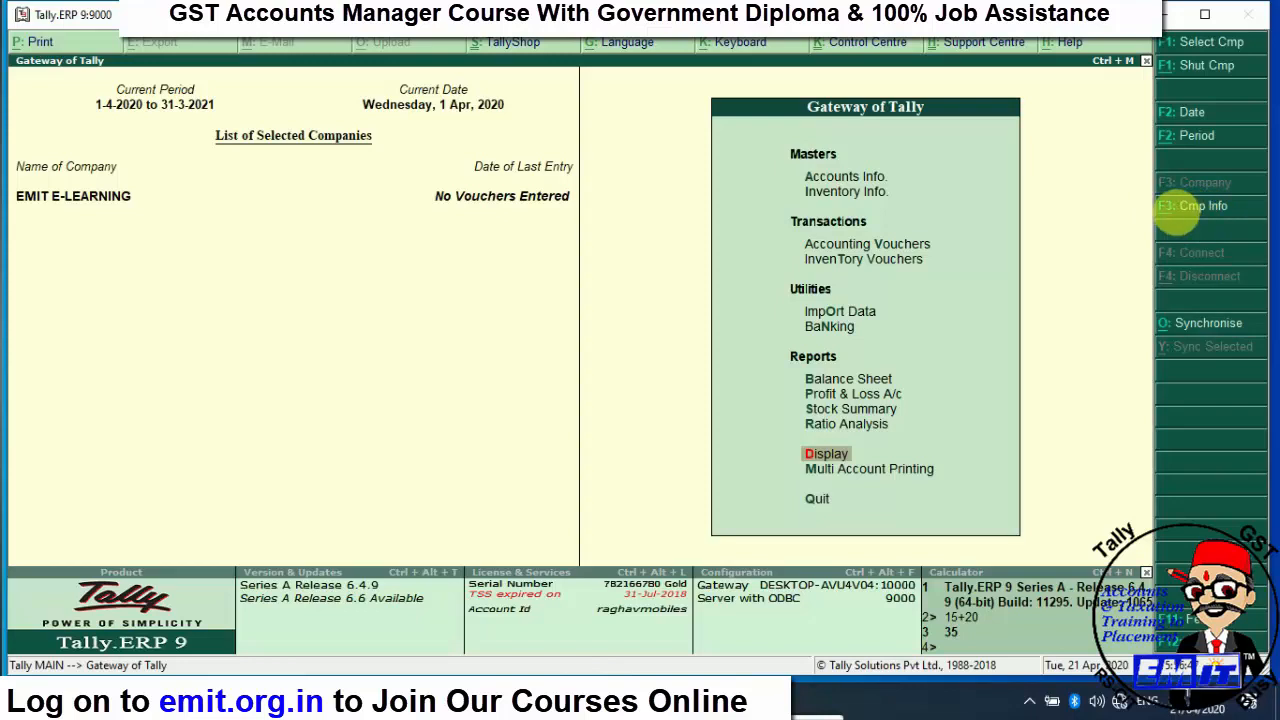
- Load ACCOUNTING STOCK via Select Company, then switch the current company back to EMIT E-LEARNING
click(1203, 208)
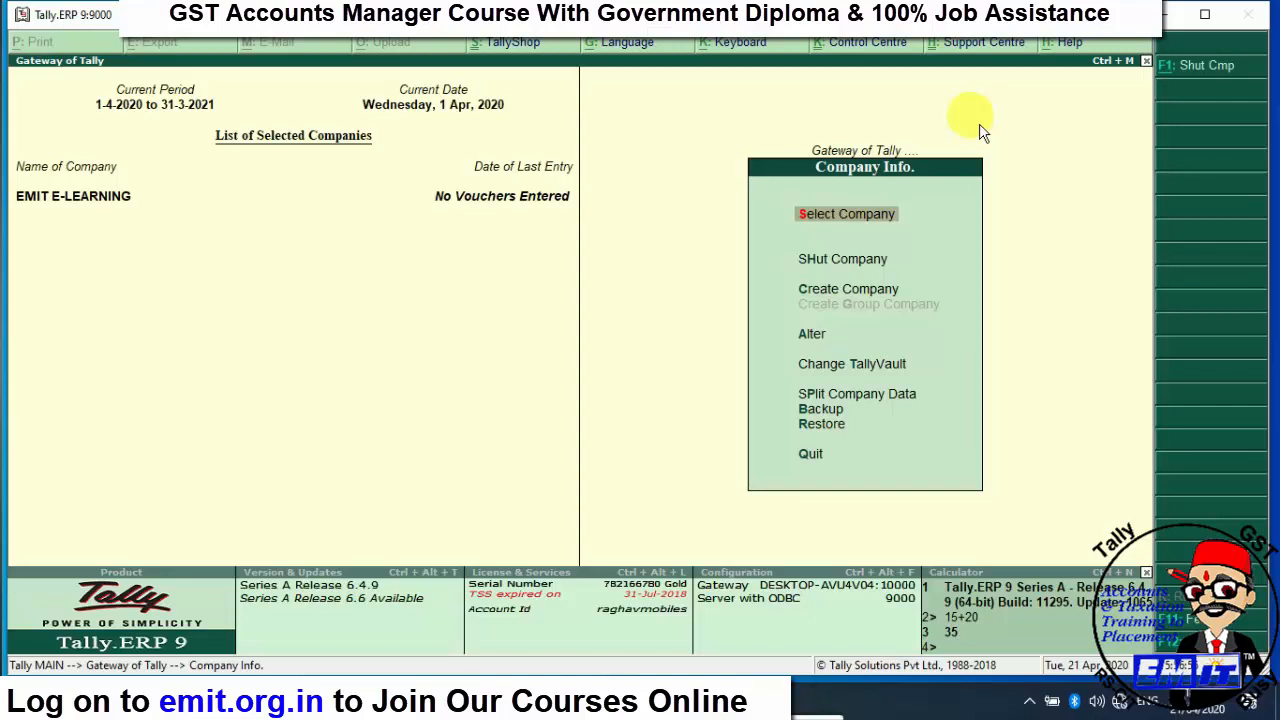
key(Return)
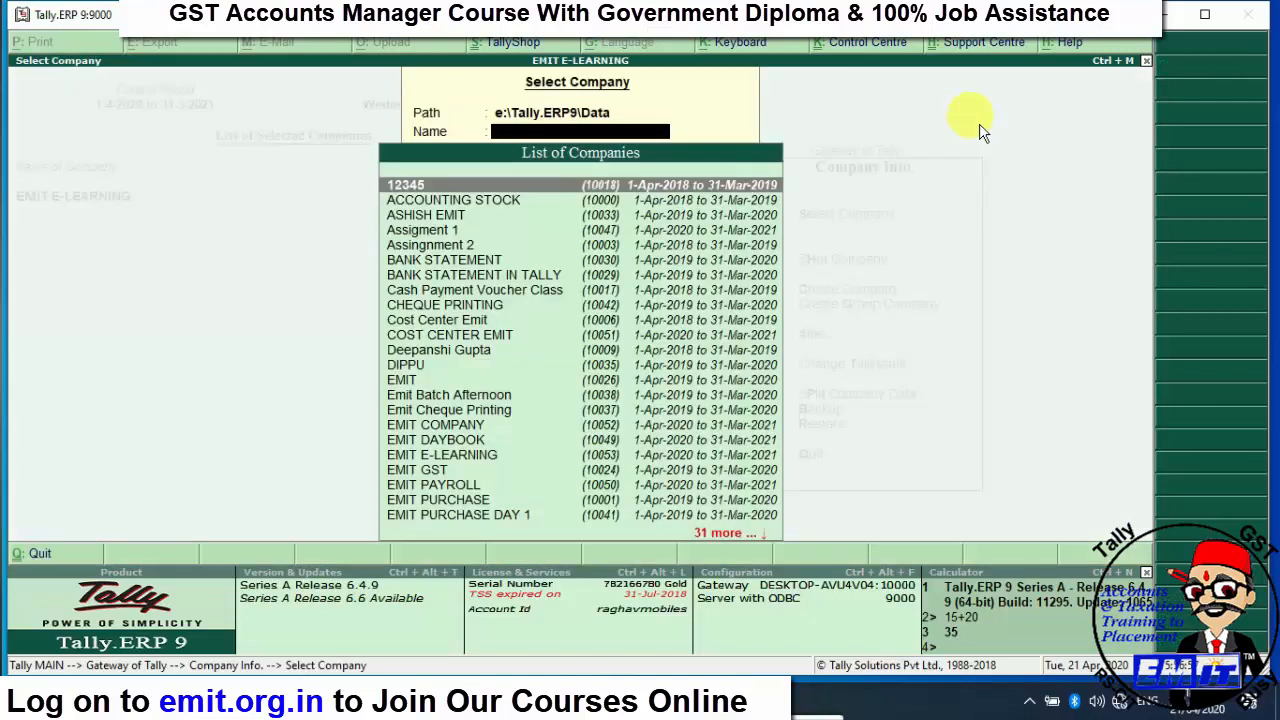
key(Down)
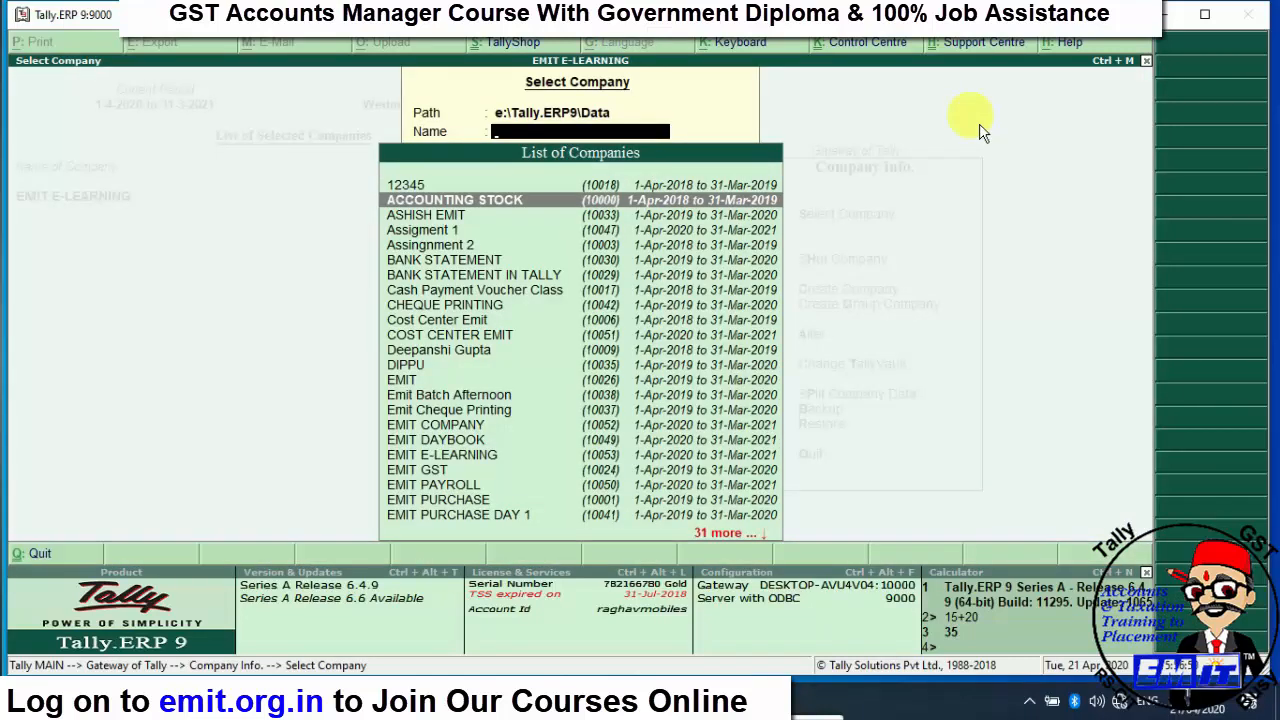
key(Return)
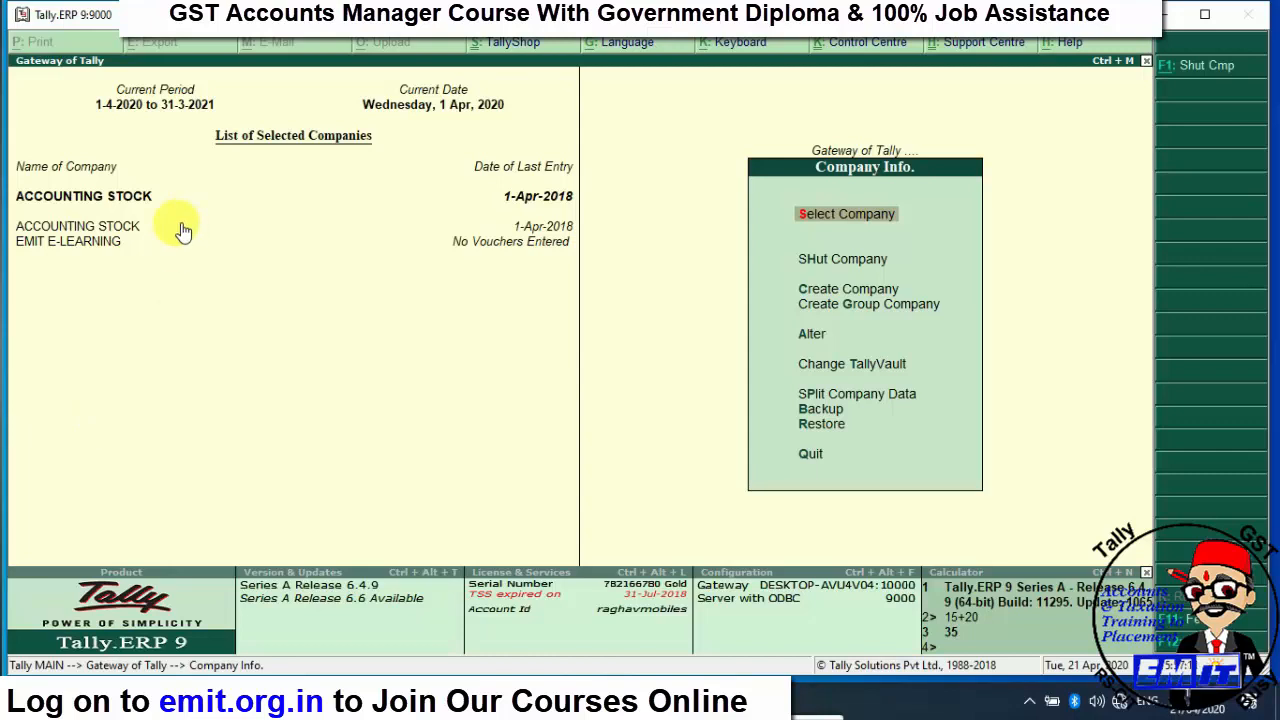
click(86, 254)
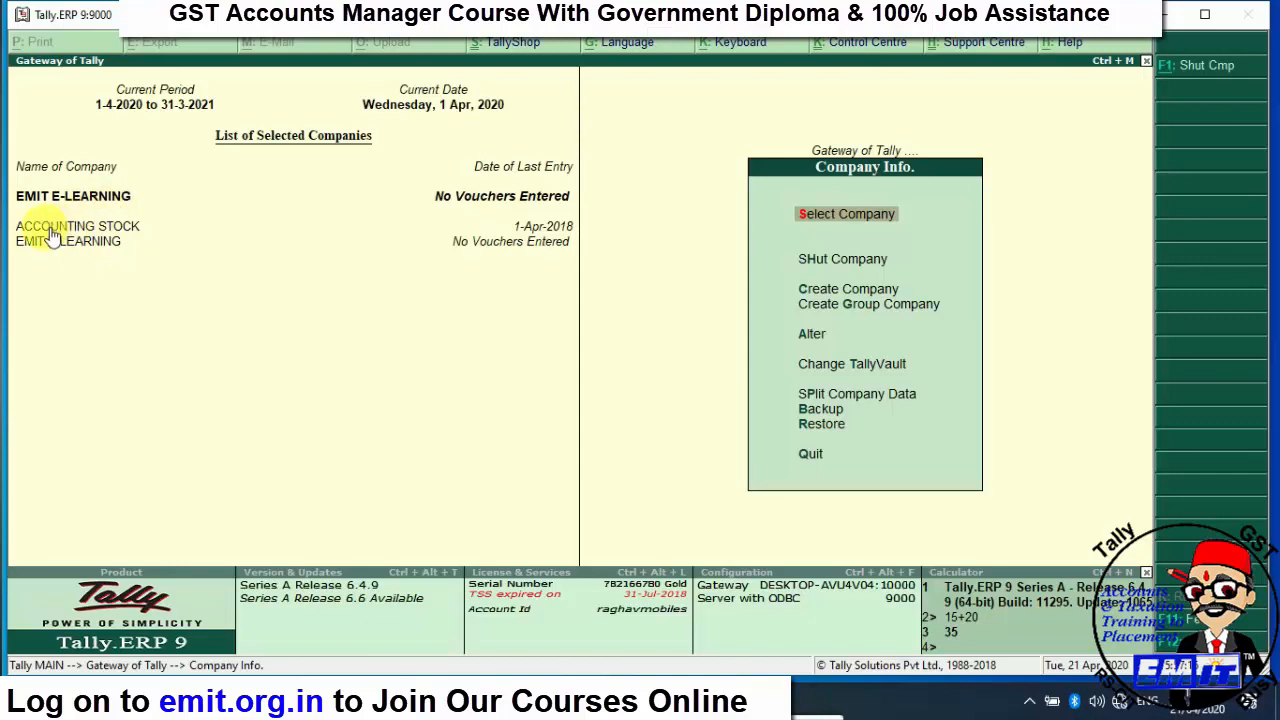
click(104, 227)
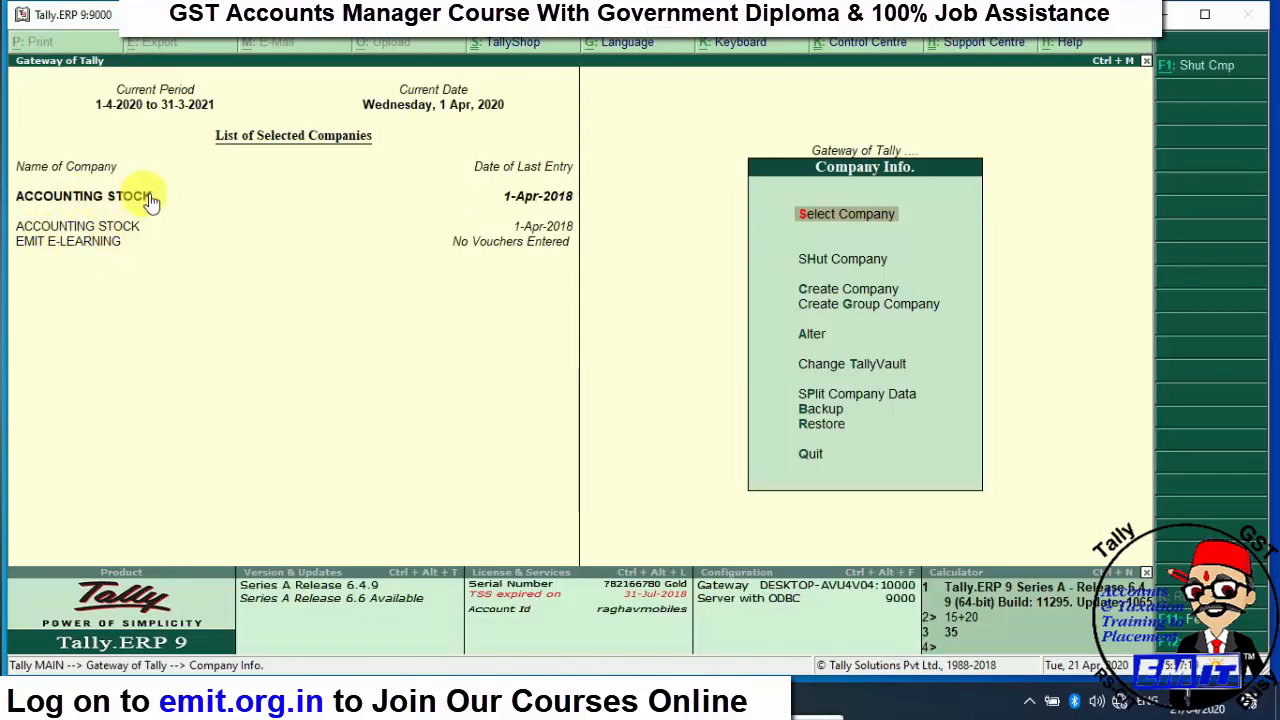
click(78, 252)
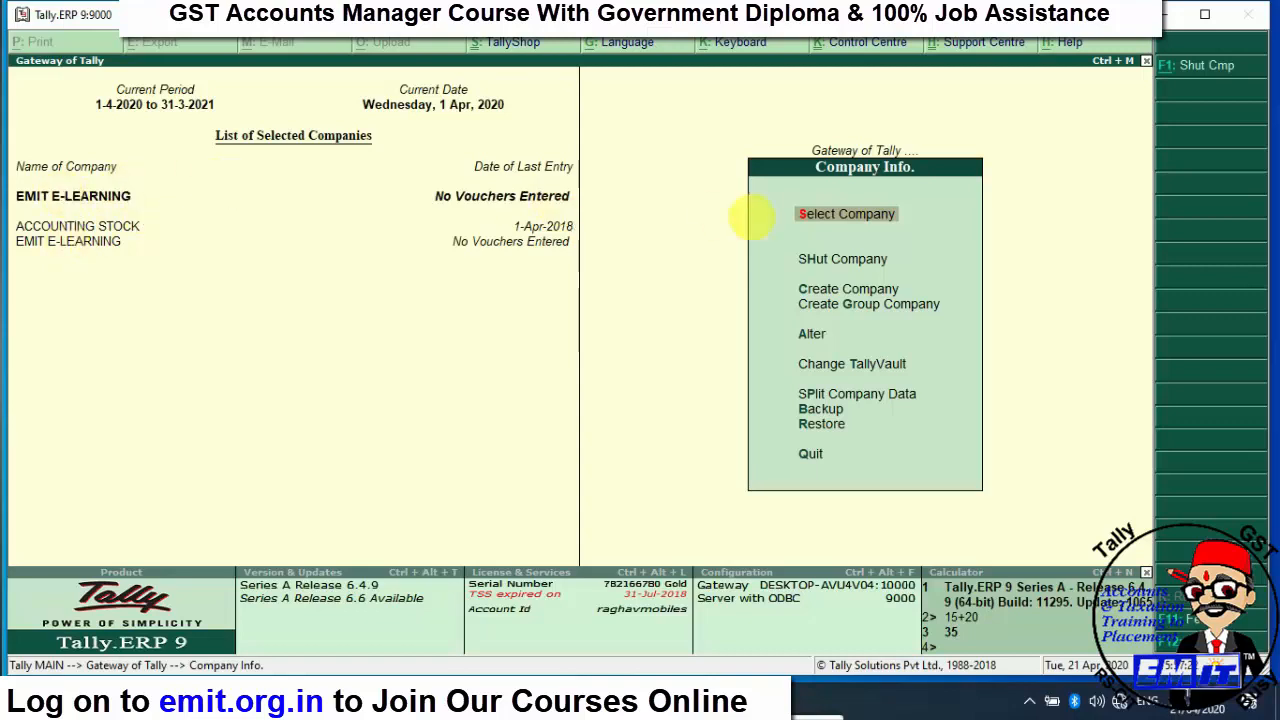
key(Down)
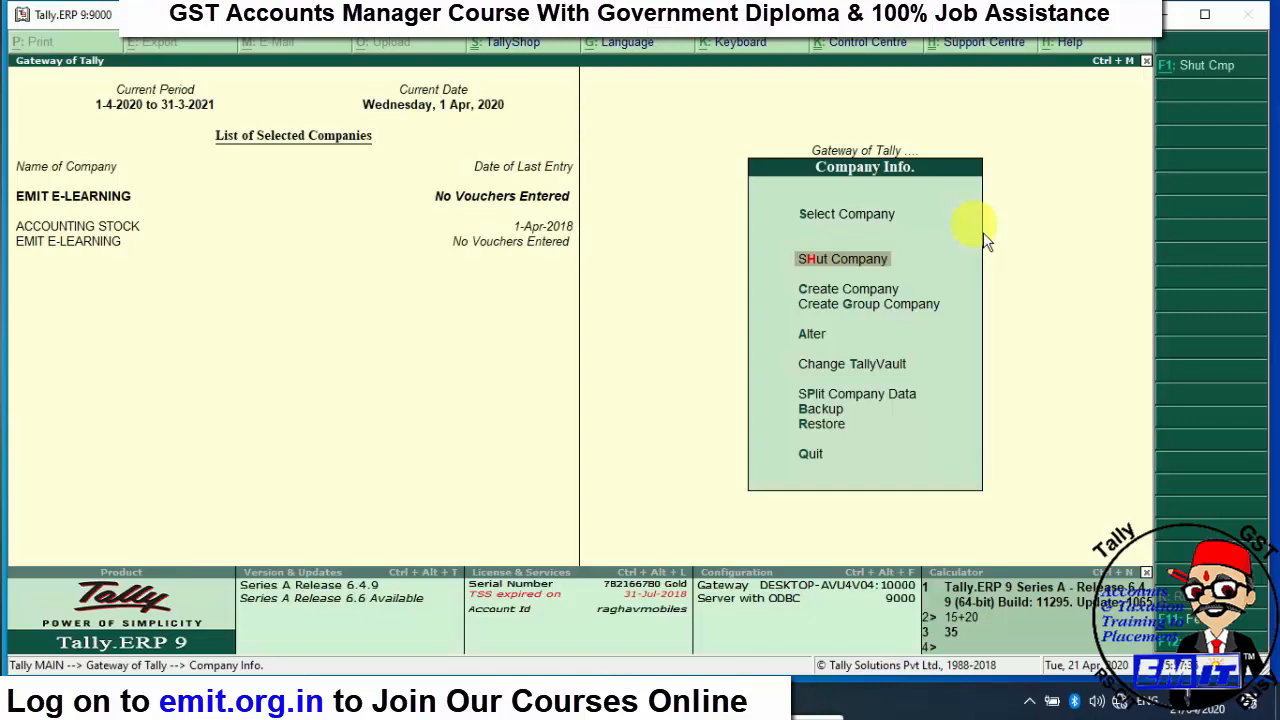
- Shut ACCOUNTING STOCK from the Shut Company list
key(Return)
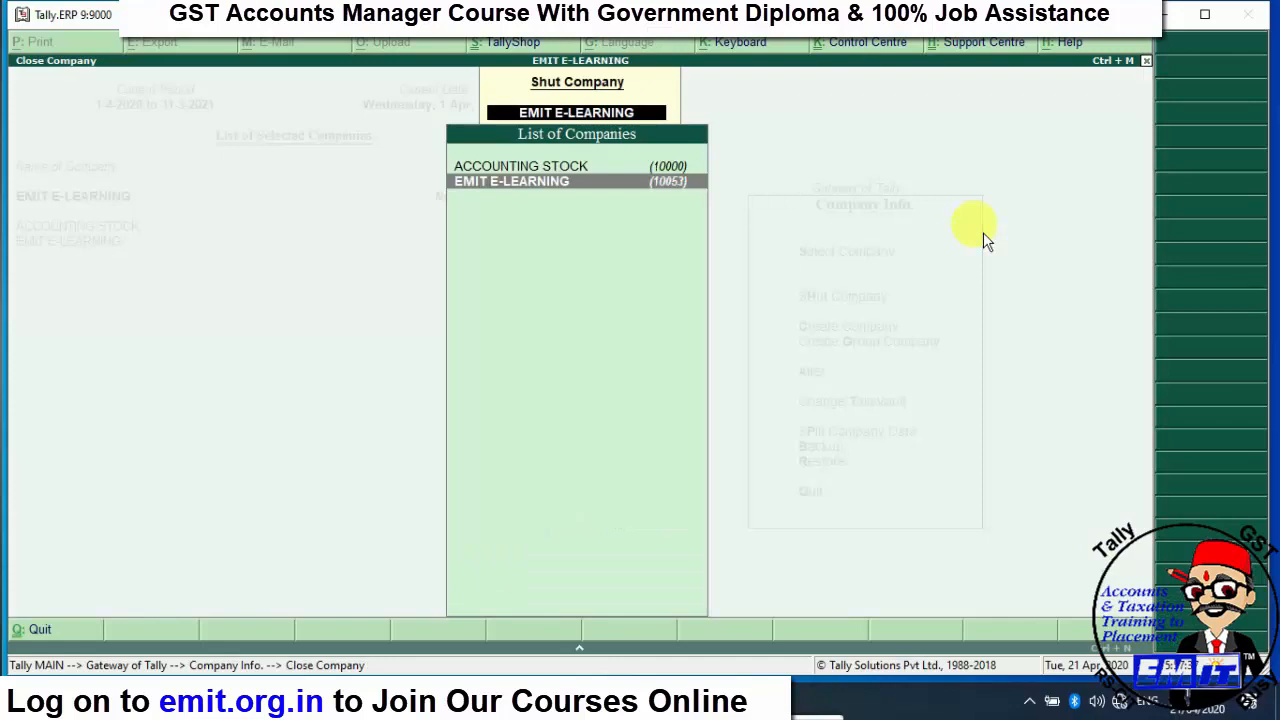
key(Up)
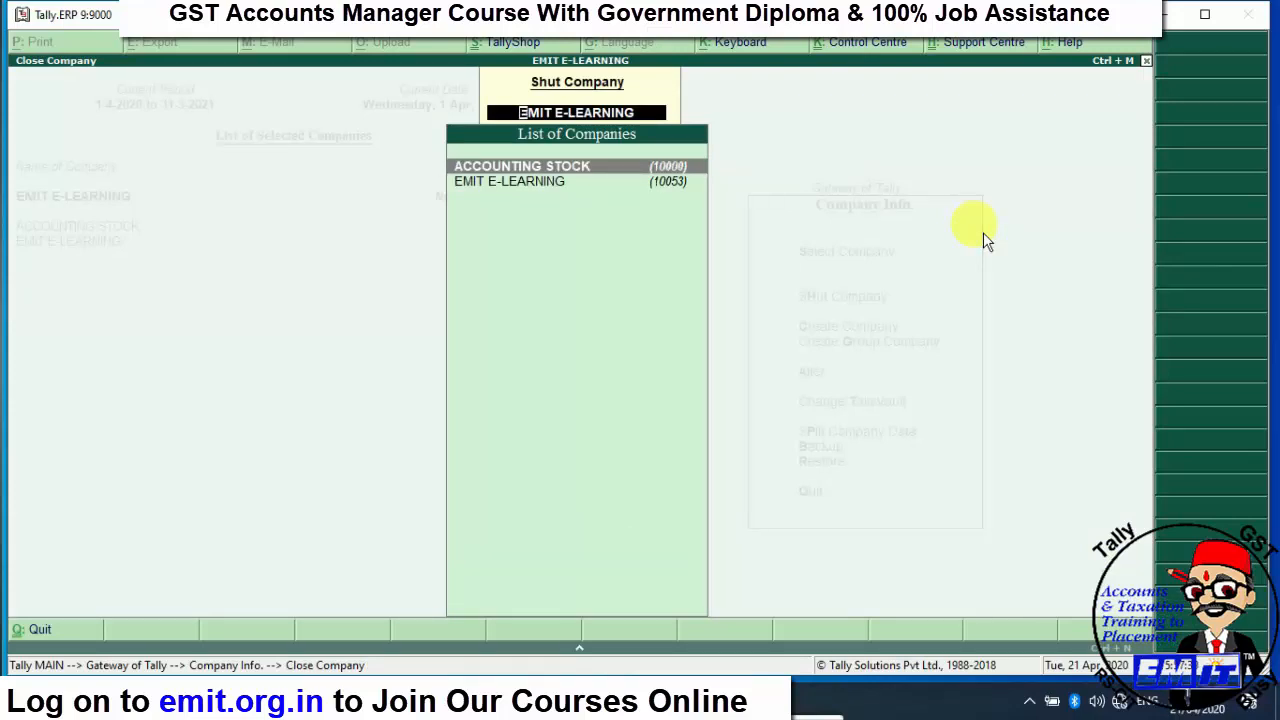
key(Return)
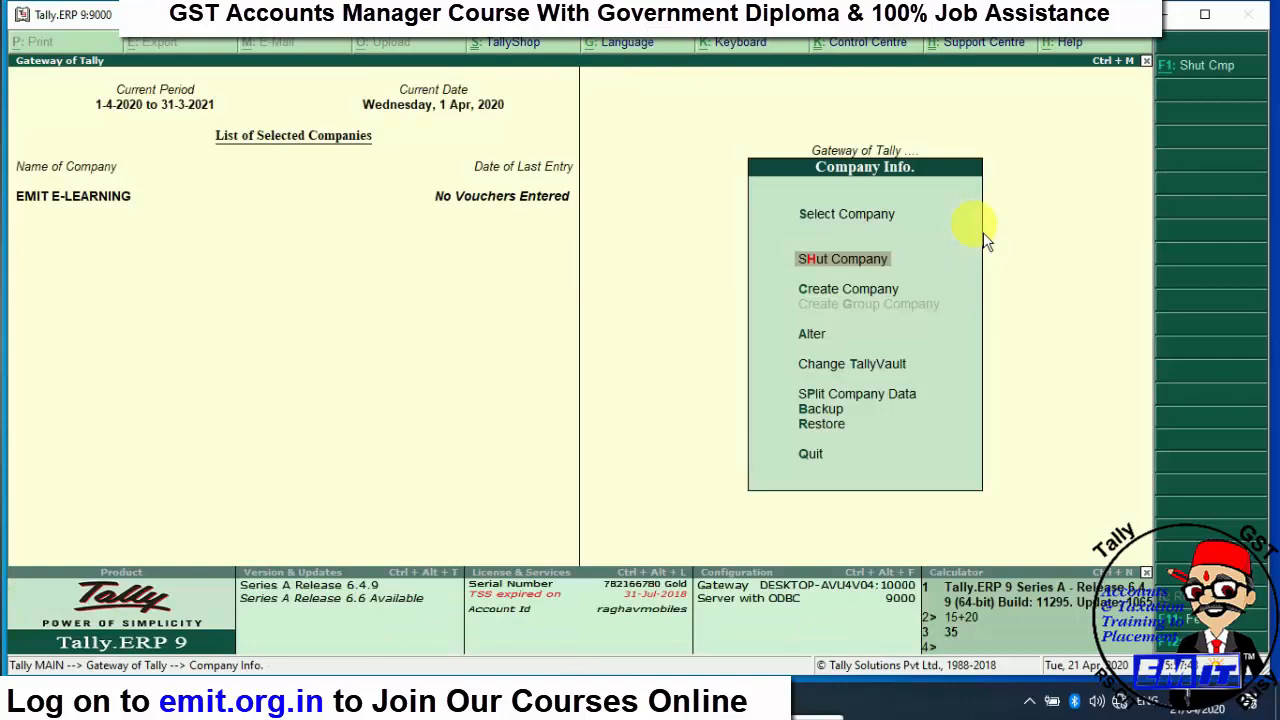
key(Down)
key(Down)
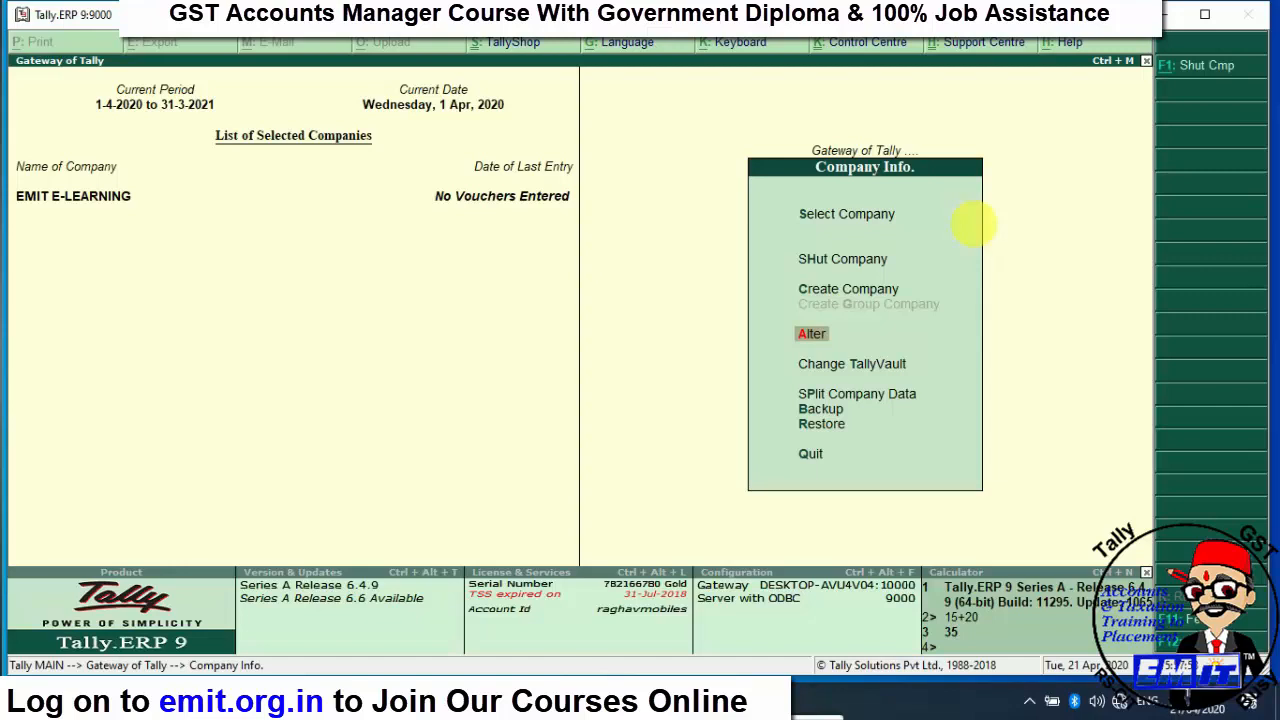
- Alter EMIT E-LEARNING's fax number and save the change with Ctrl+A
key(Return)
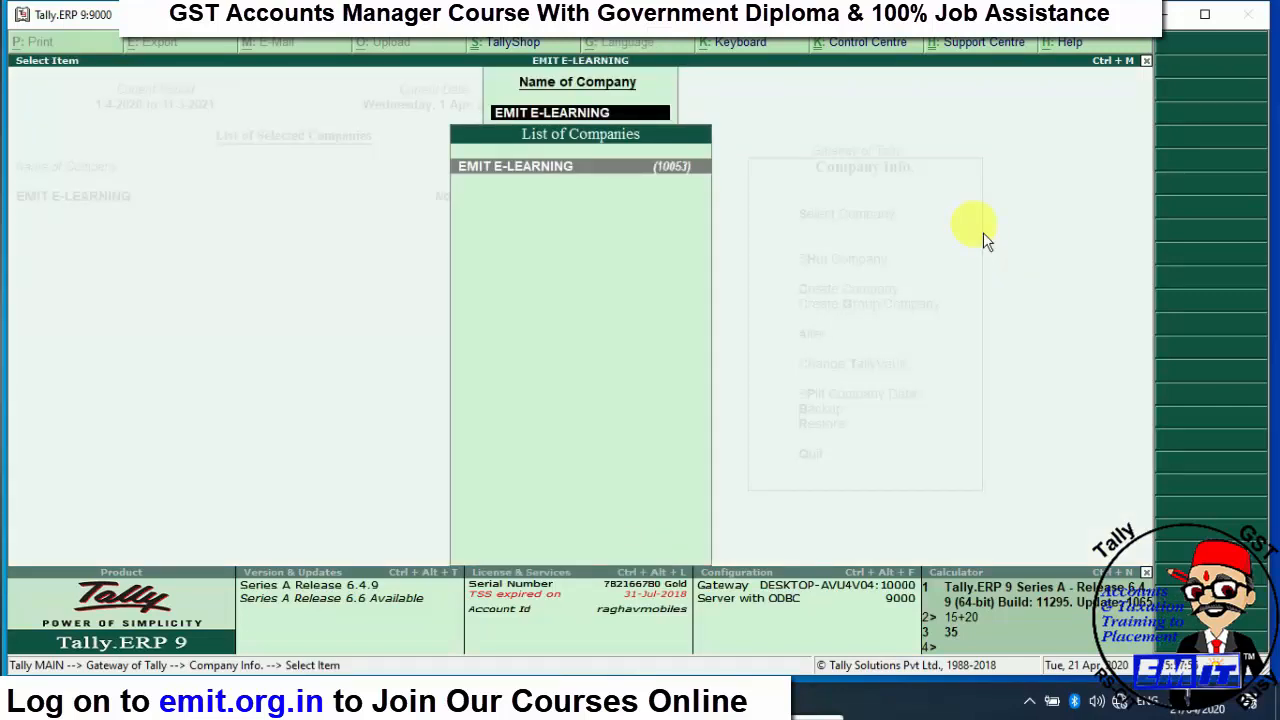
key(Return)
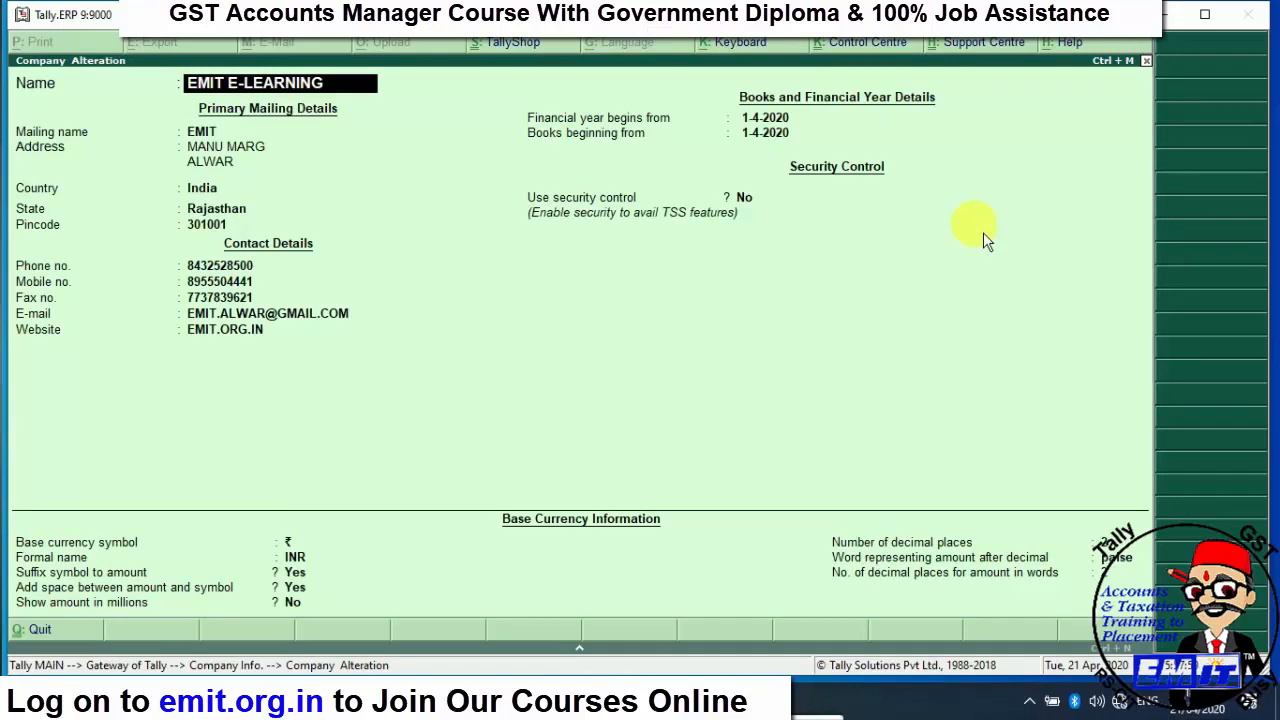
key(Return)
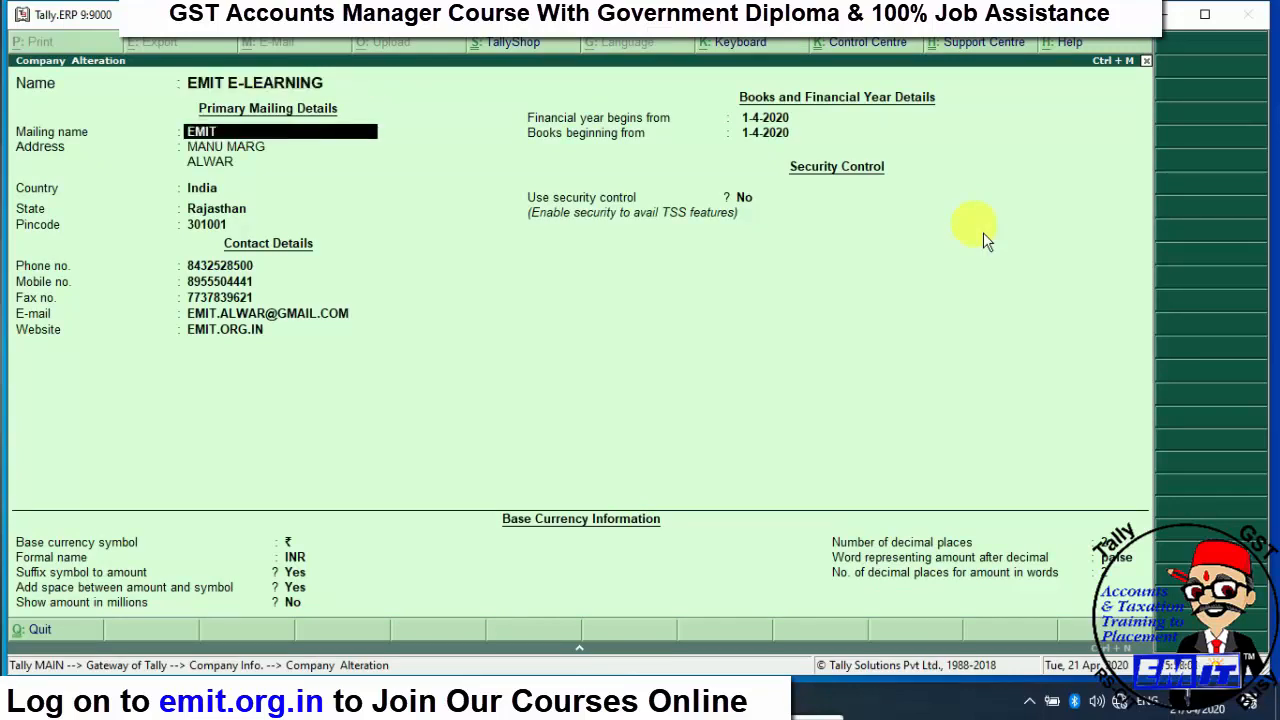
key(Return)
key(Return)
key(Return)
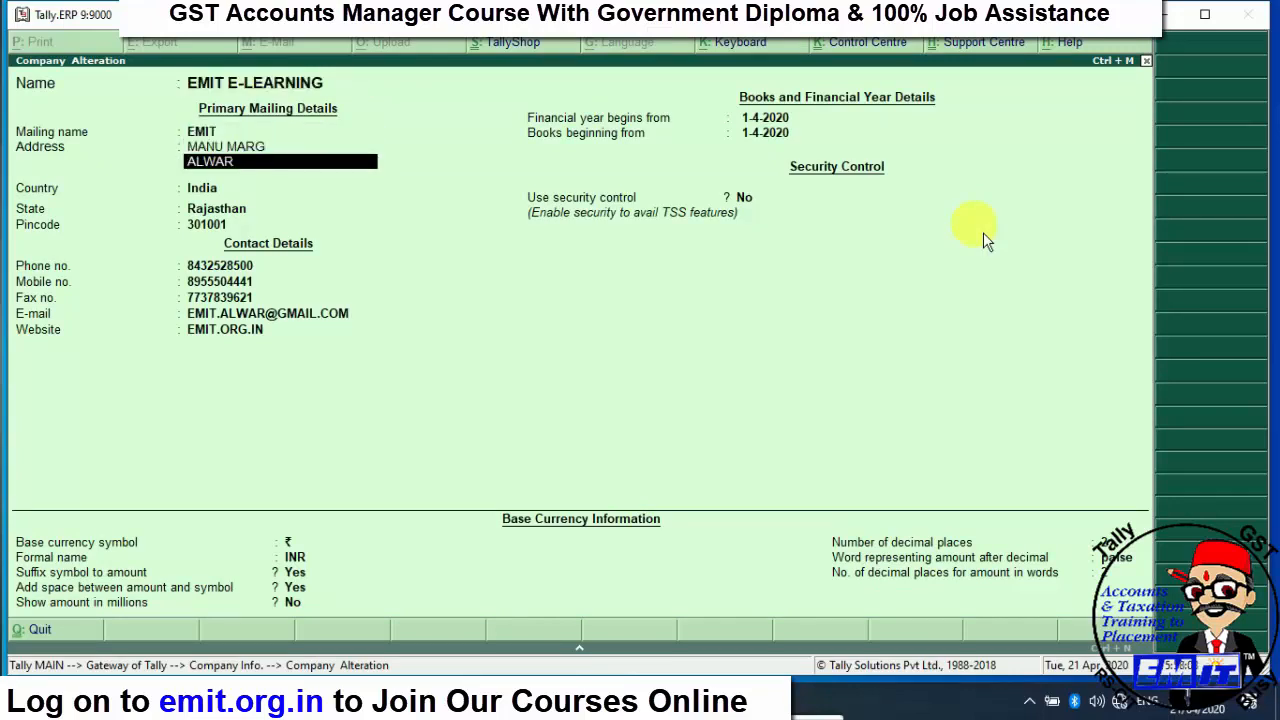
key(Return)
key(Return)
key(Return)
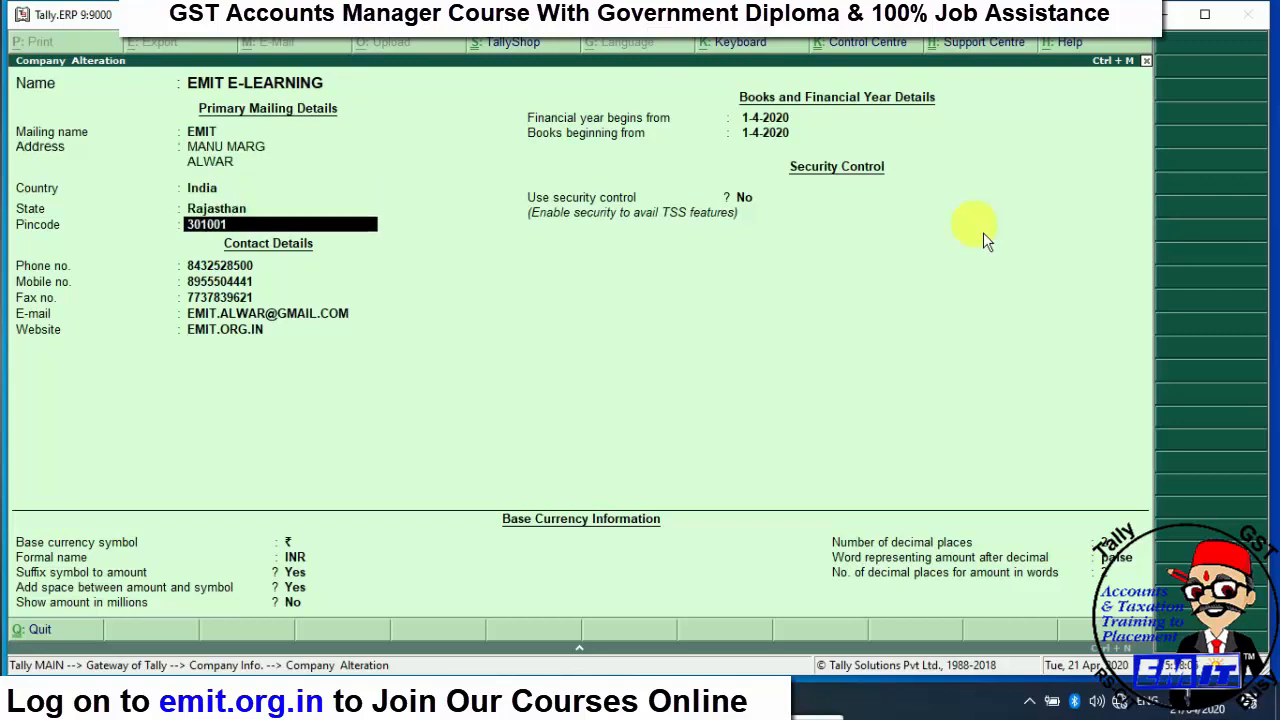
key(Return)
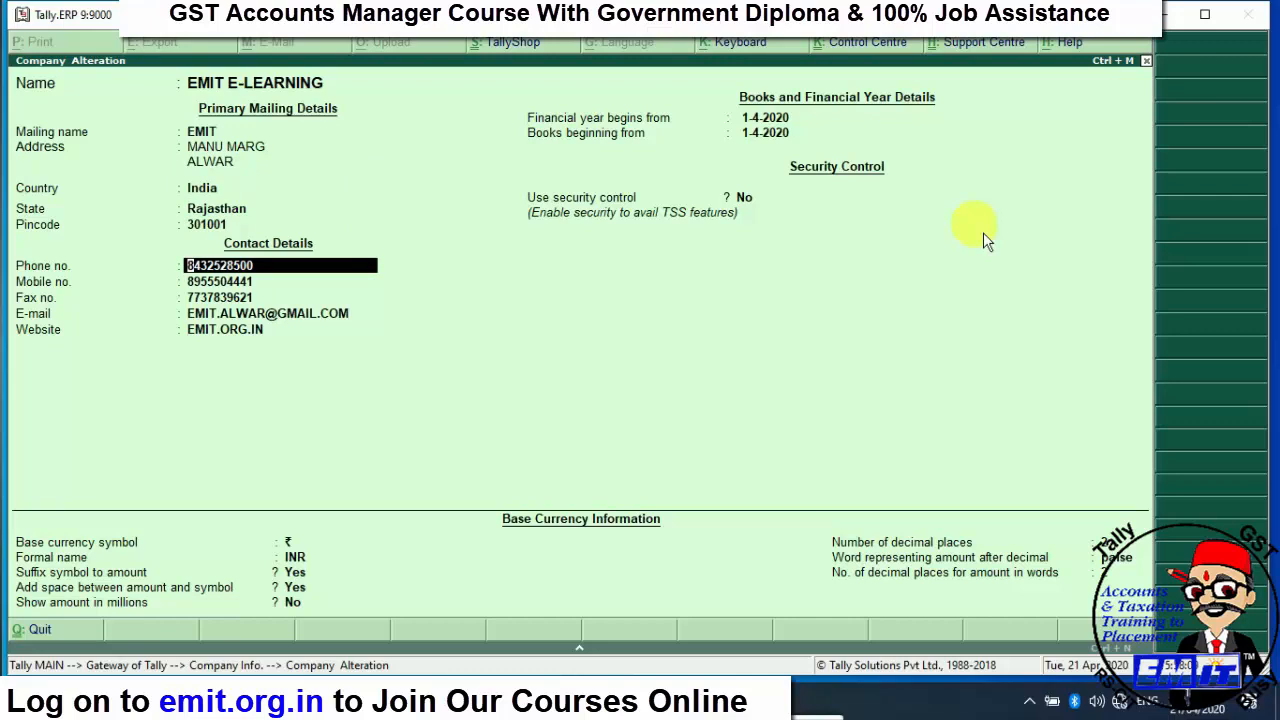
key(Return)
key(Return)
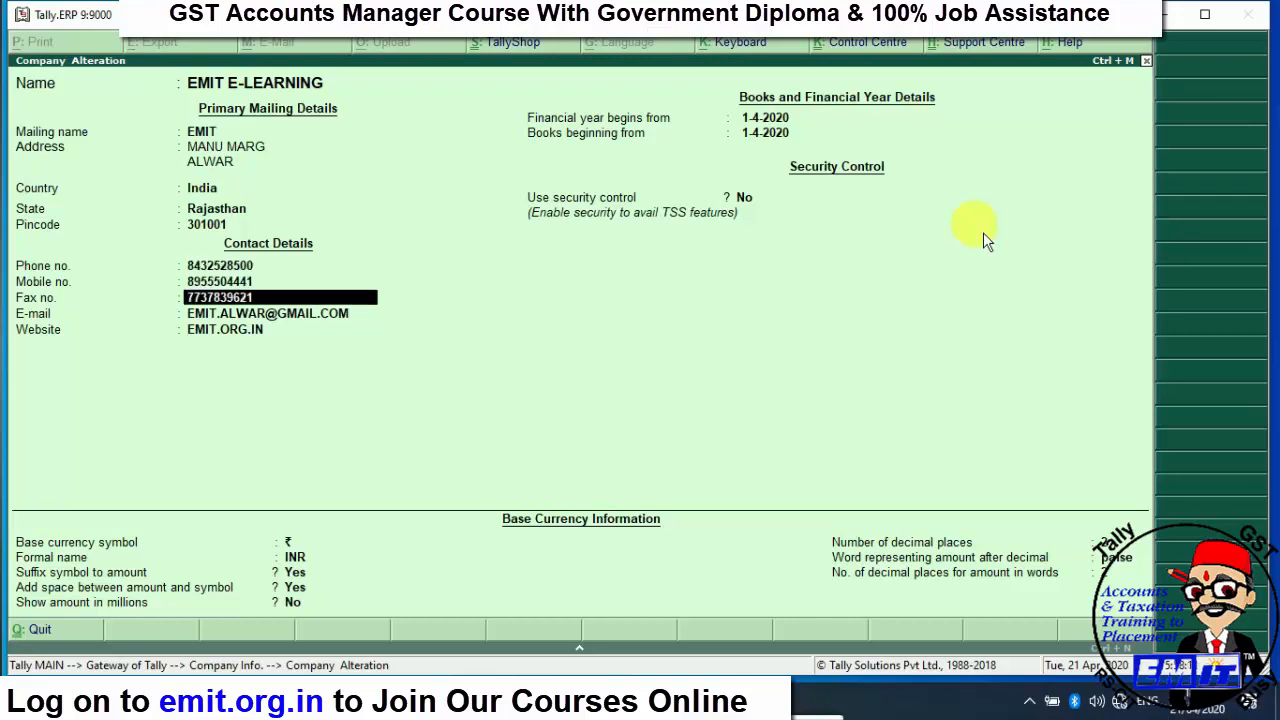
key(Return)
key(Return)
key(Return)
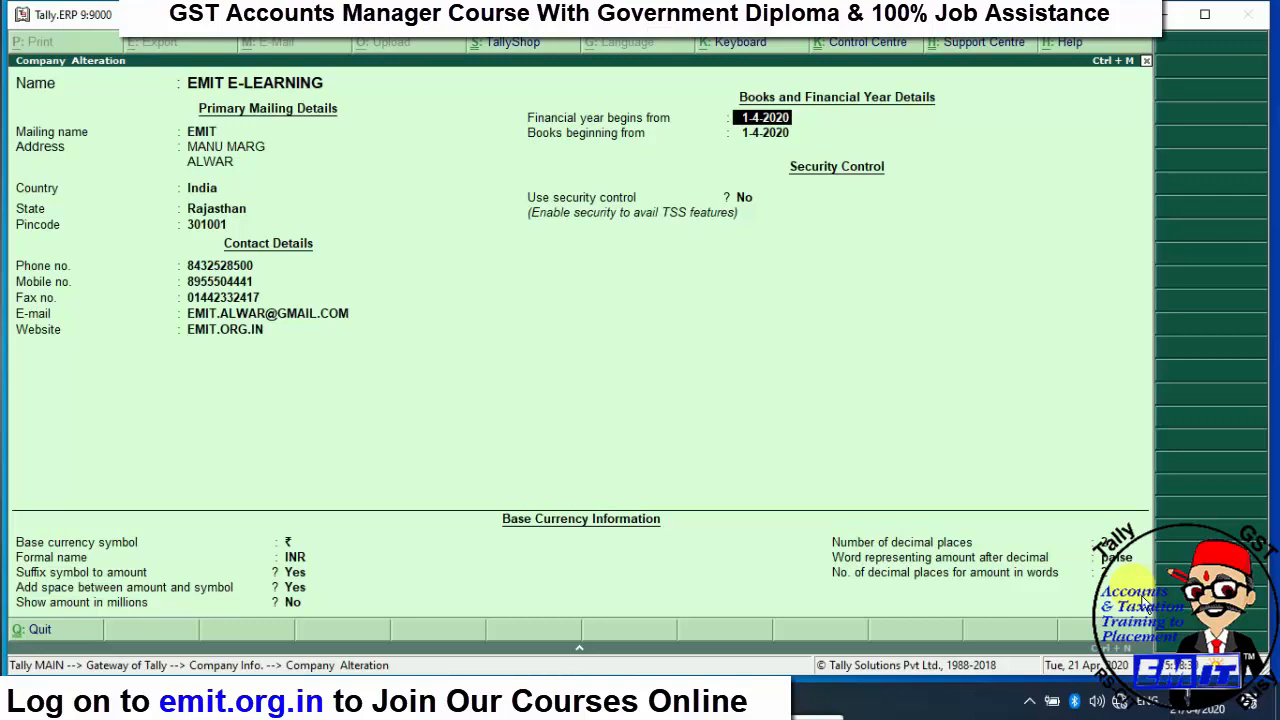
key(ctrl+a)
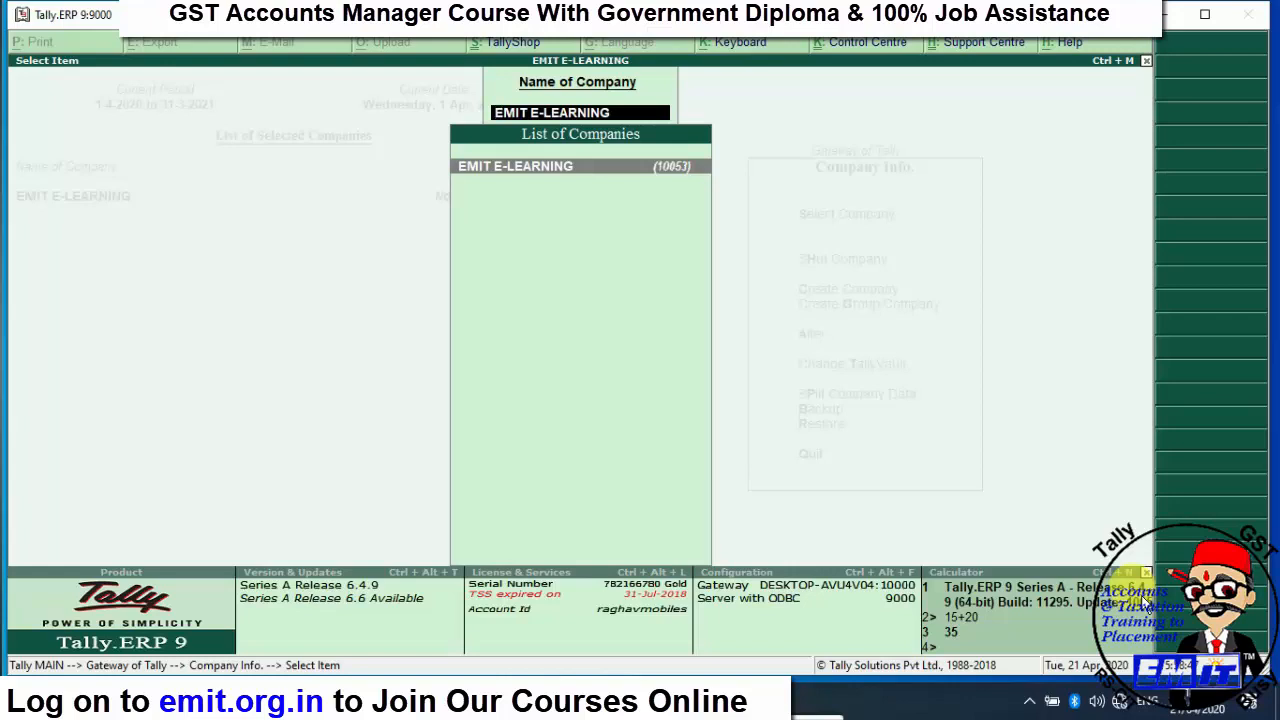
- Reopen EMIT E-LEARNING's alteration form, quit without saving, and close the company list
key(Return)
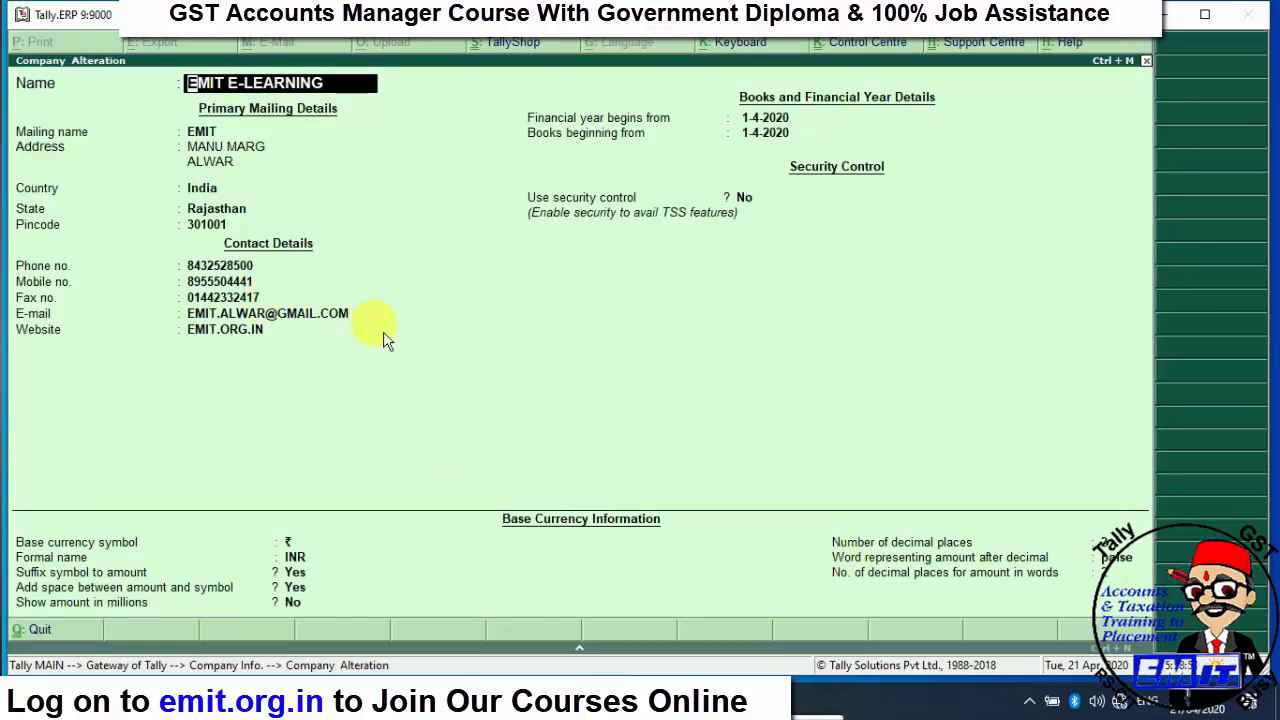
key(BackSpace)
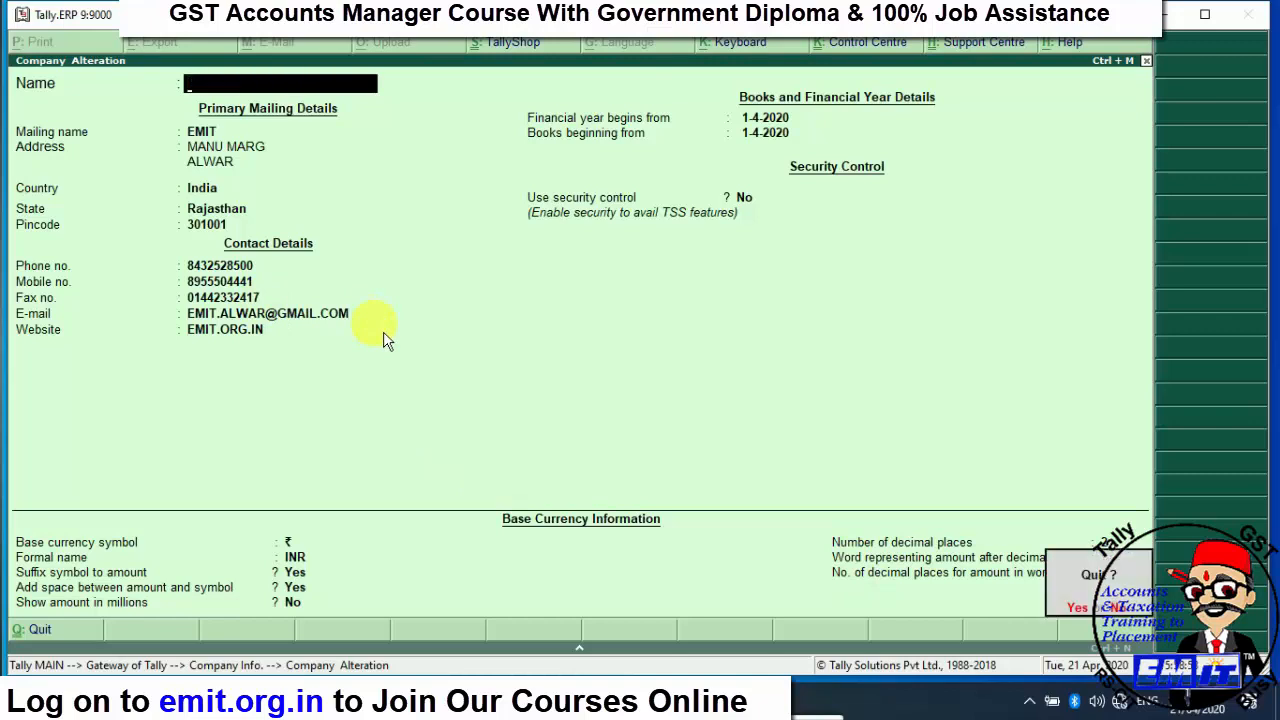
key(Escape)
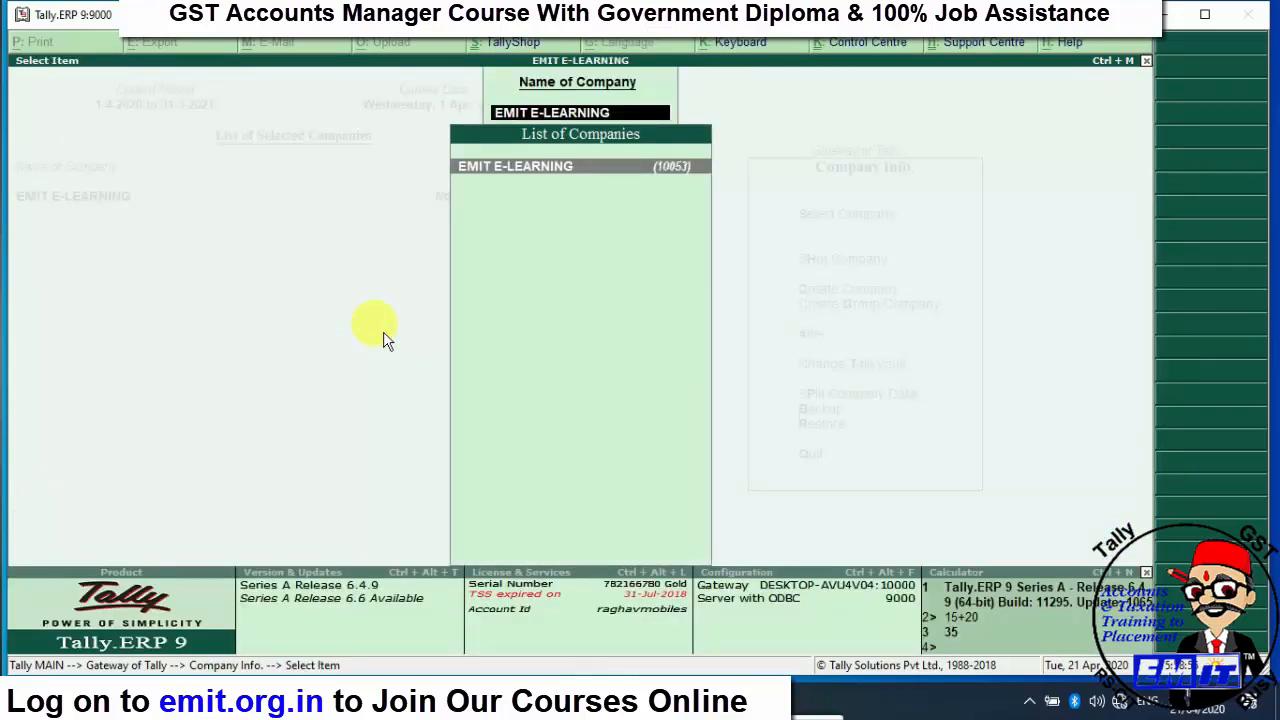
key(Escape)
key(Escape)
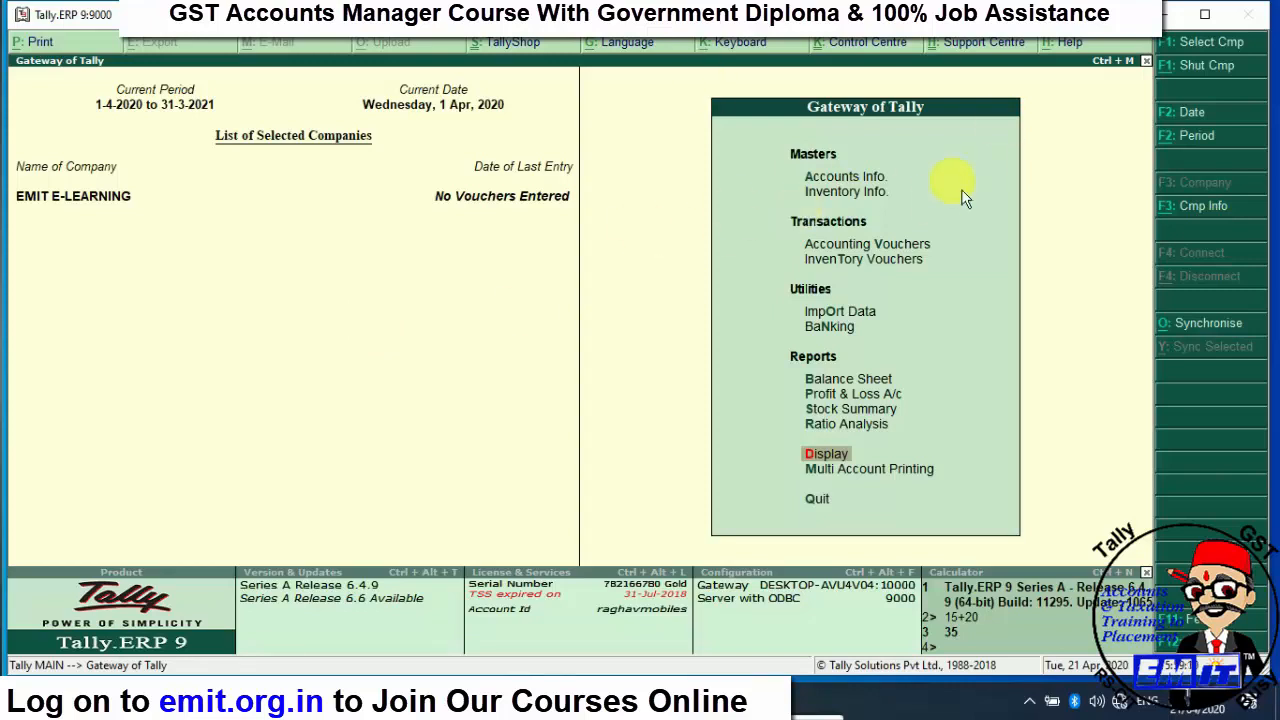
- Shut EMIT E-LEARNING and bring up the List of Companies for selection
click(1181, 80)
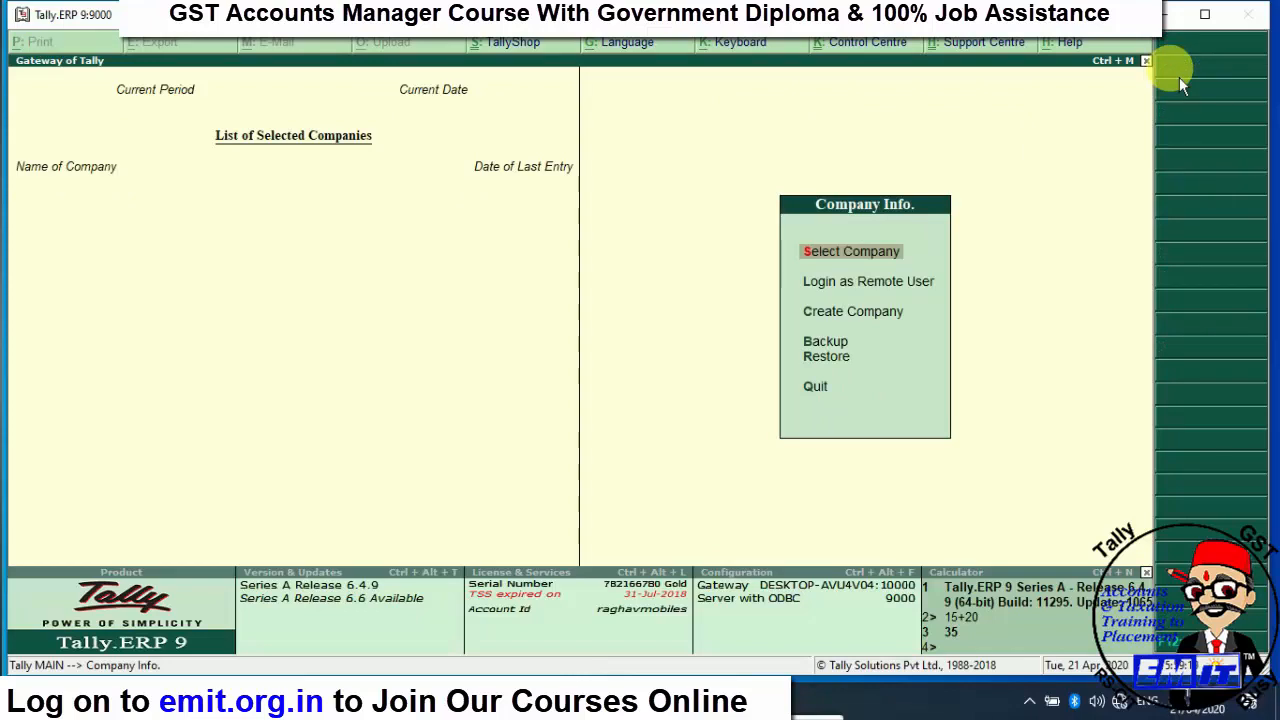
key(Return)
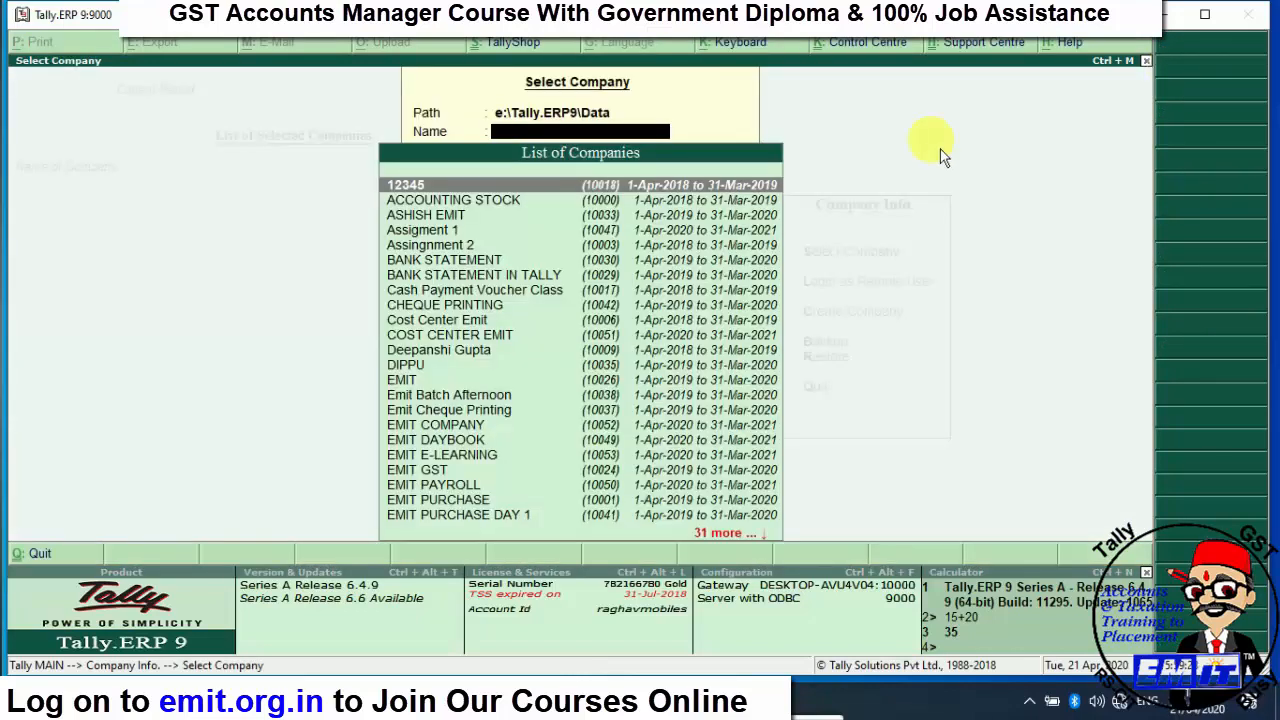
- Load EMIT E-LEARNING from the e:\Tally.ERP9\Data path, then open File Explorer
click(676, 114)
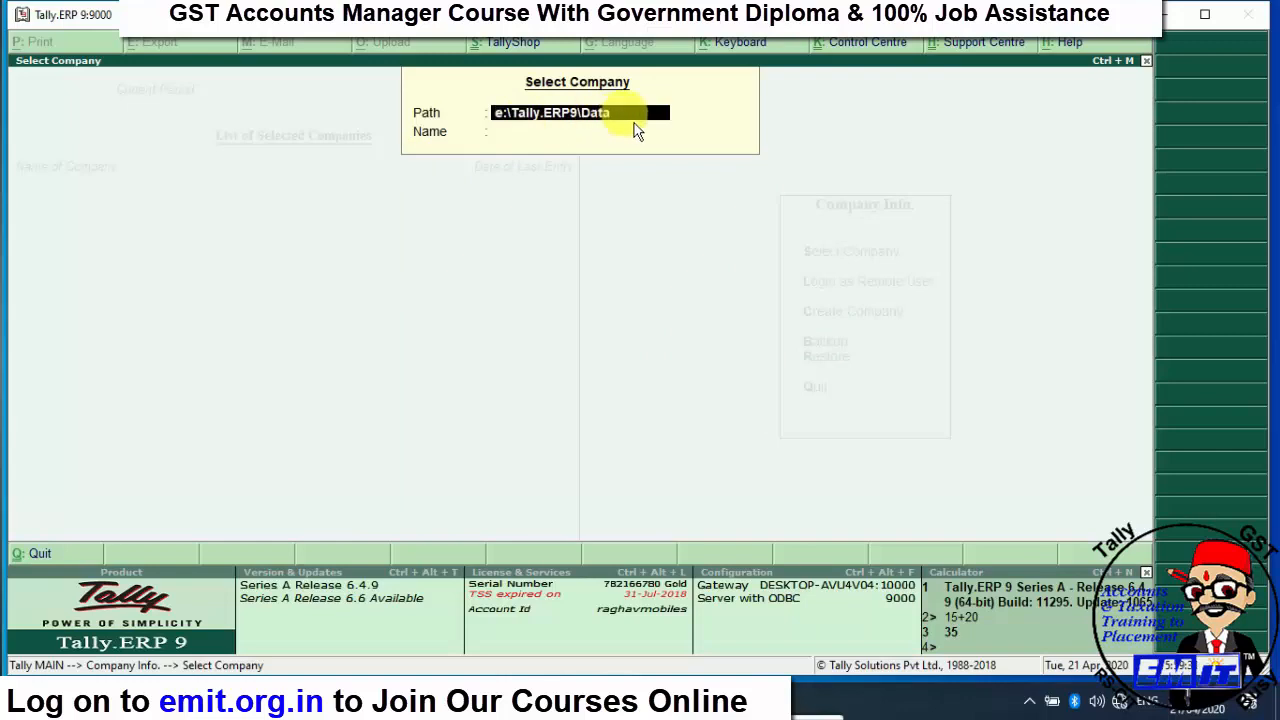
click(668, 131)
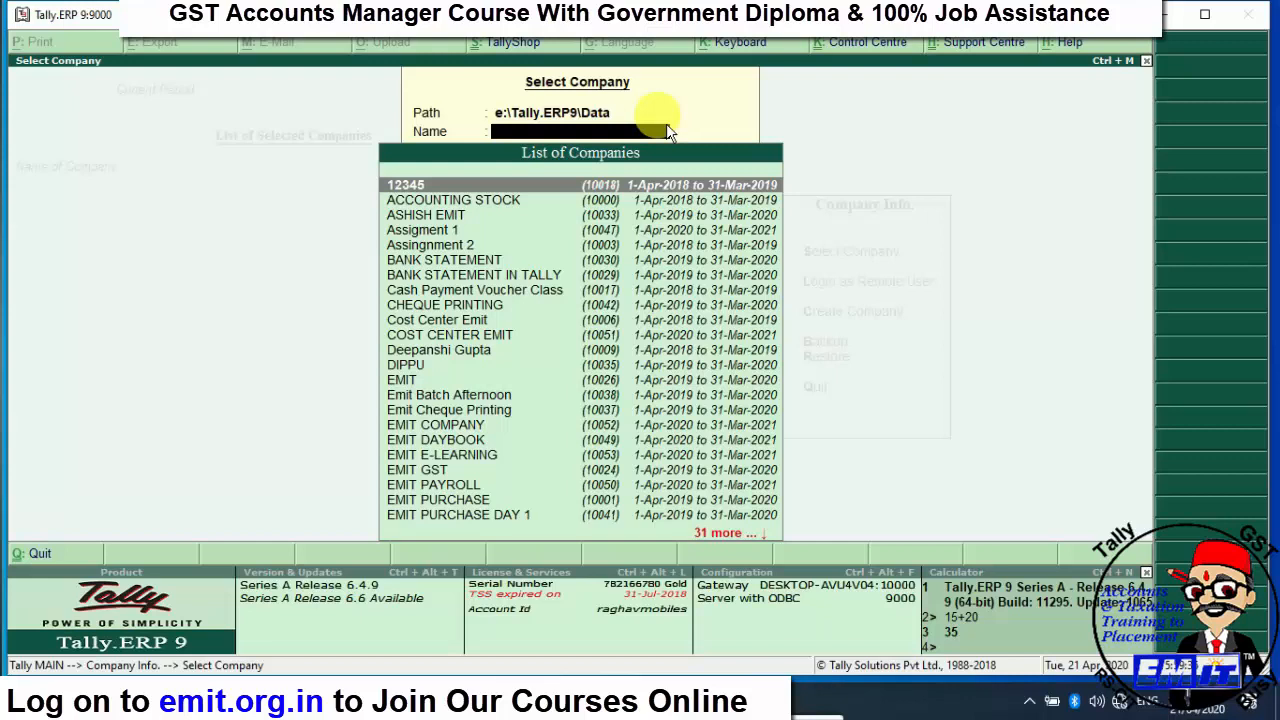
text(EMIT)
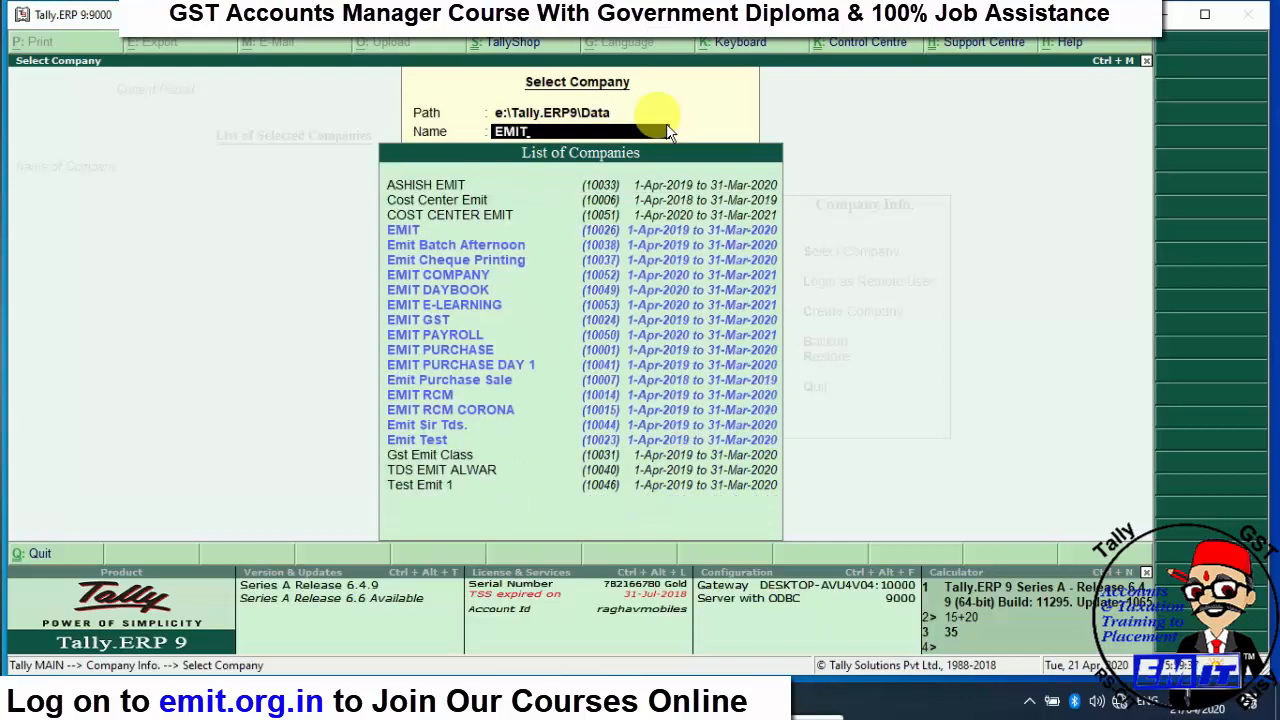
key(Down)
key(Down)
key(Down)
key(Down)
key(Down)
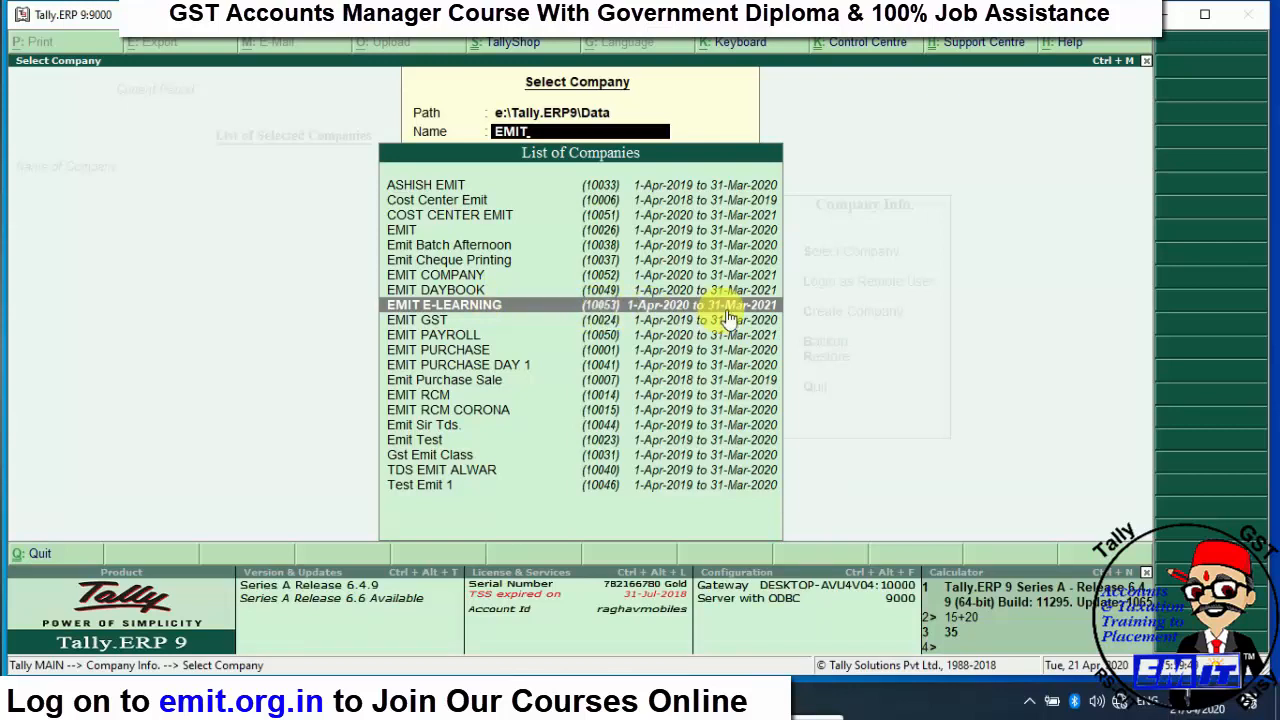
click(608, 318)
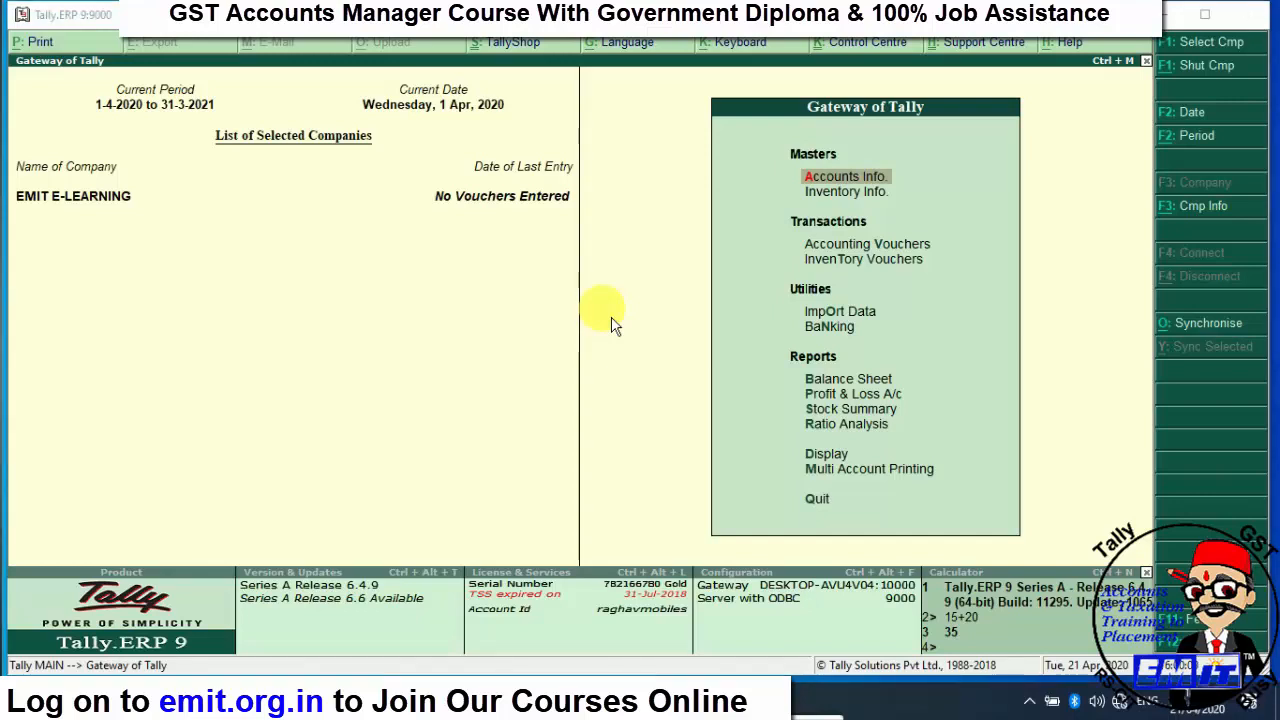
key(super+e)
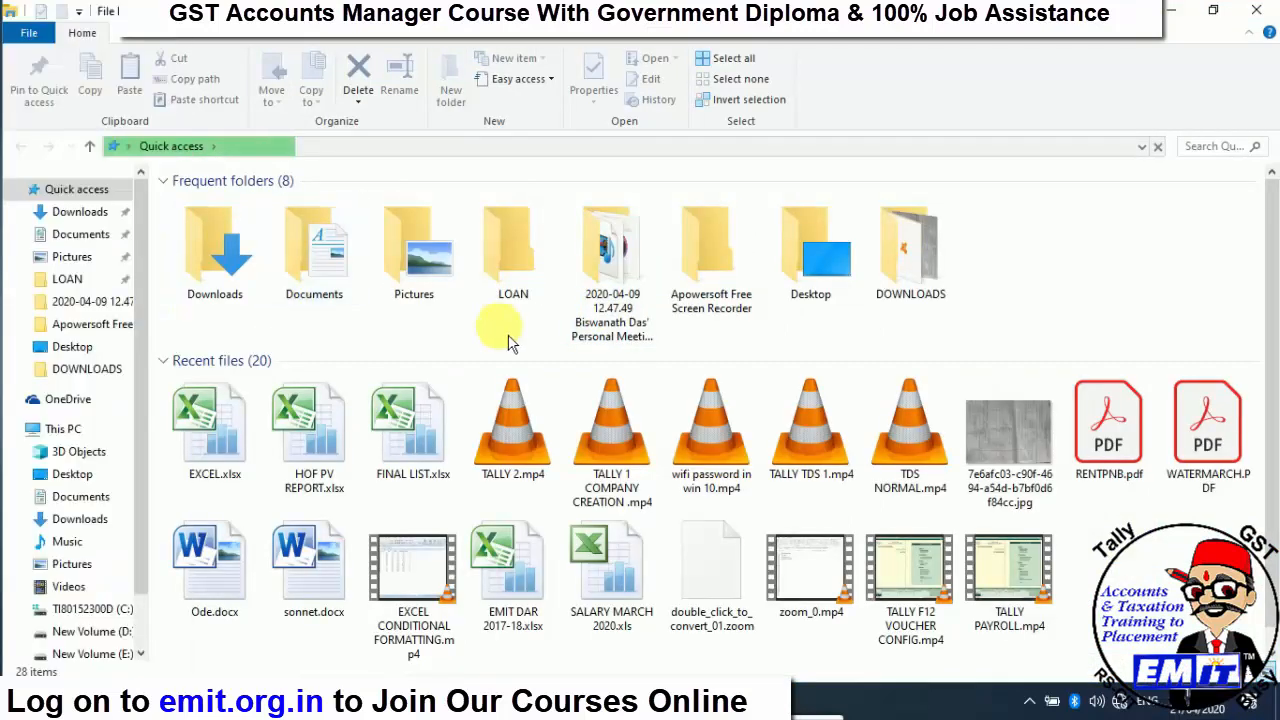
- Locate company folder 10053 in E:\Tally.ERP9\Data, then close File Explorer
scroll(145, 415, down, 2)
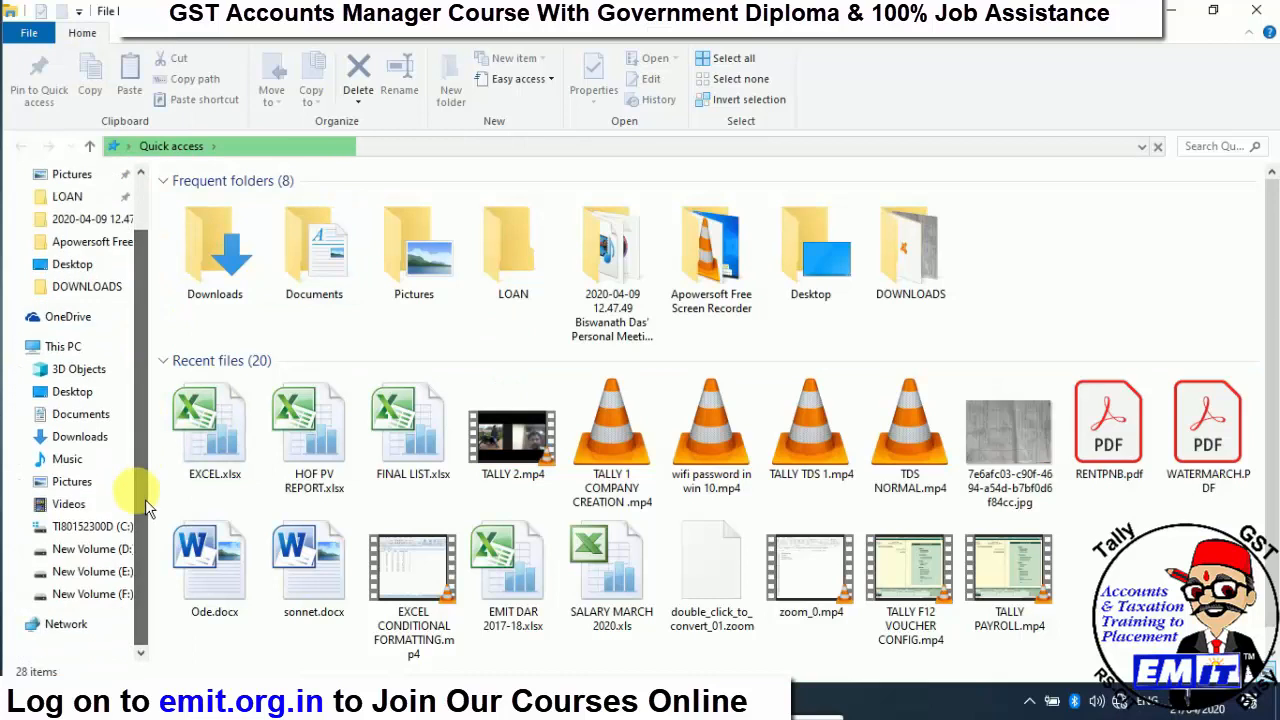
click(101, 574)
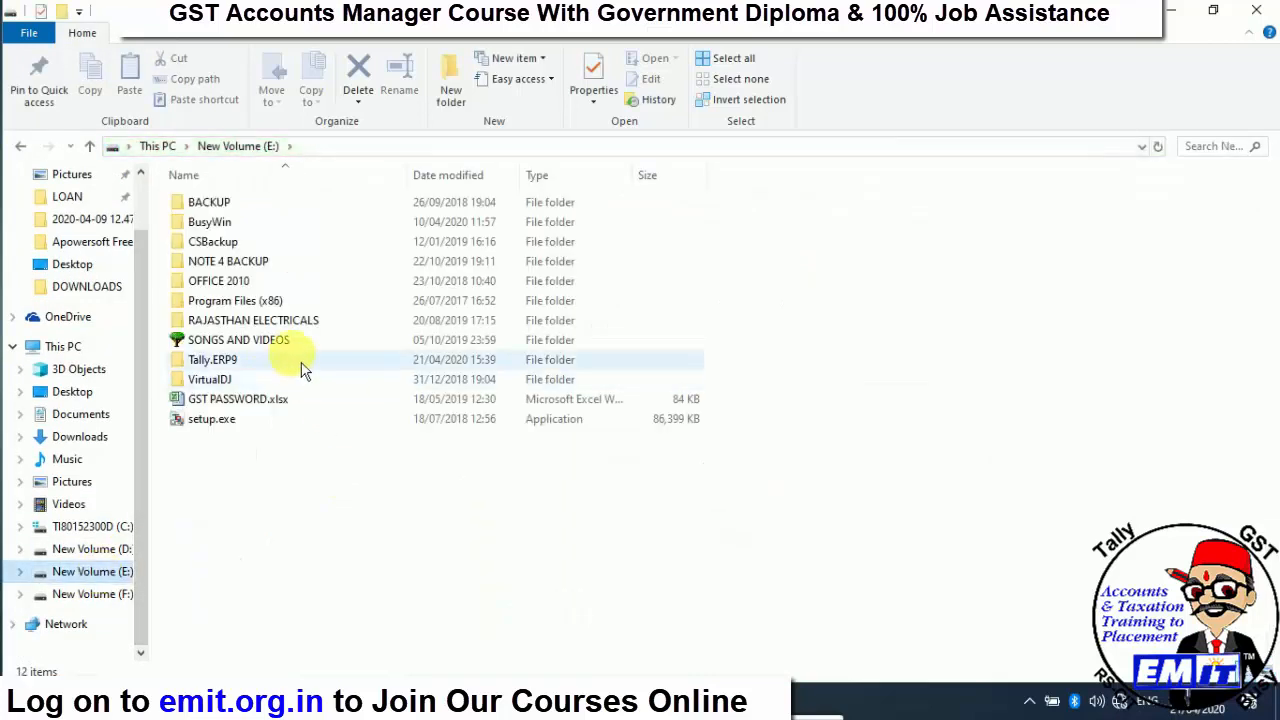
double_click(277, 365)
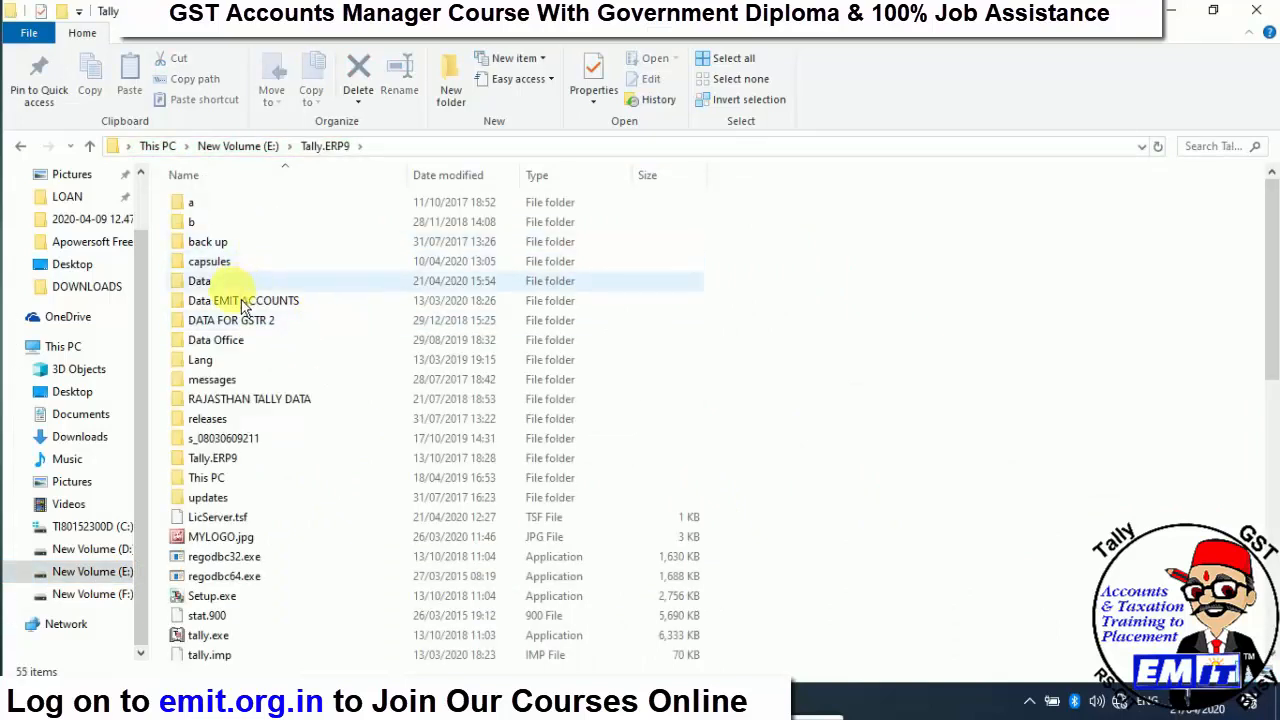
double_click(206, 289)
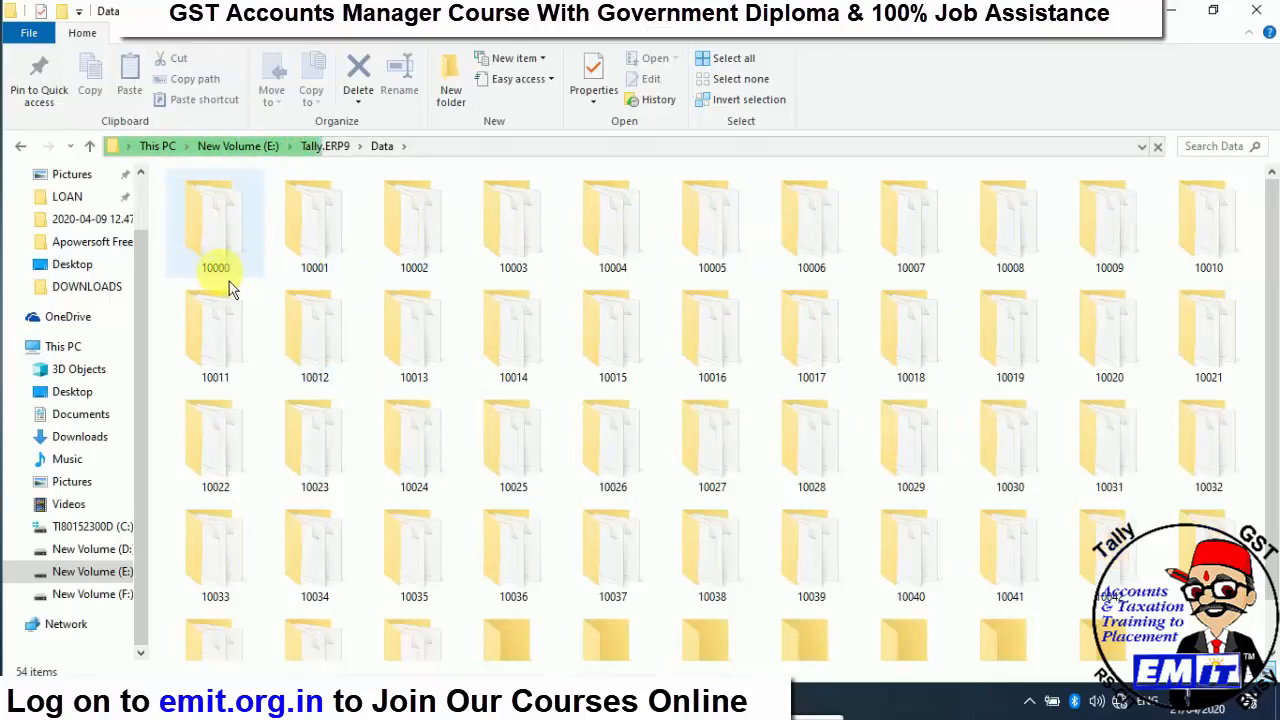
mouse_move(227, 281)
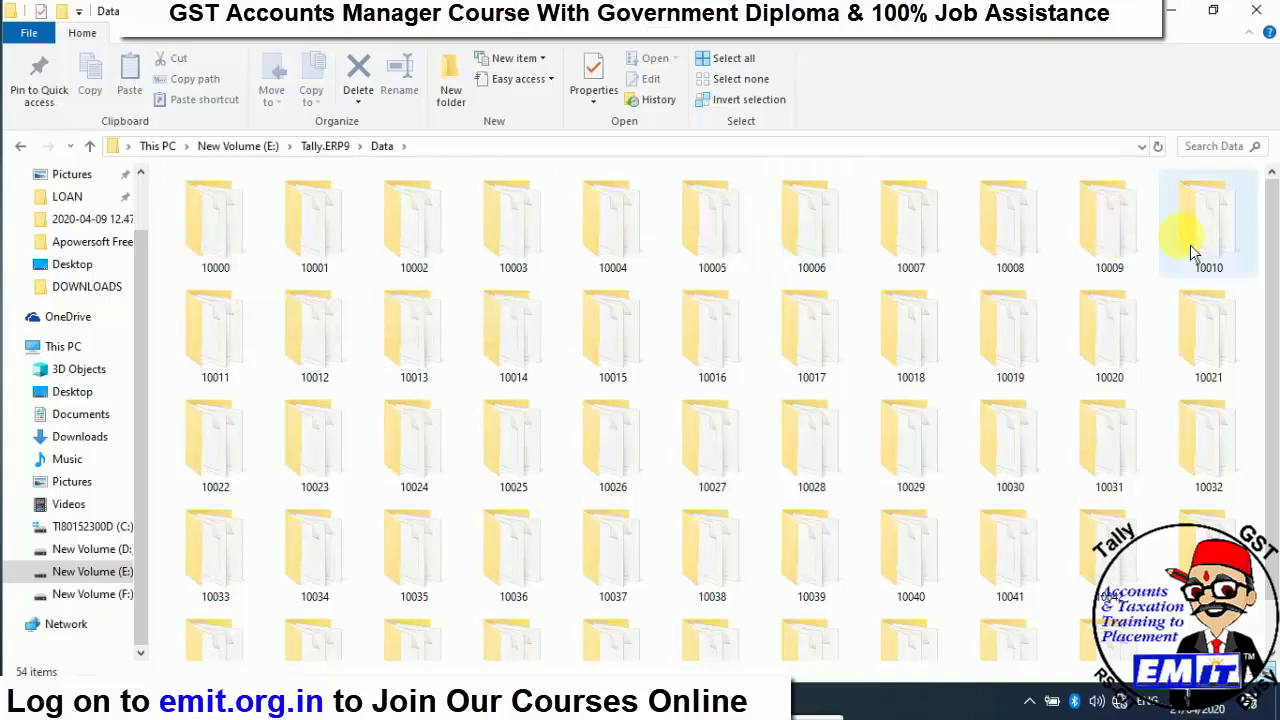
drag(1272, 240, 1272, 368)
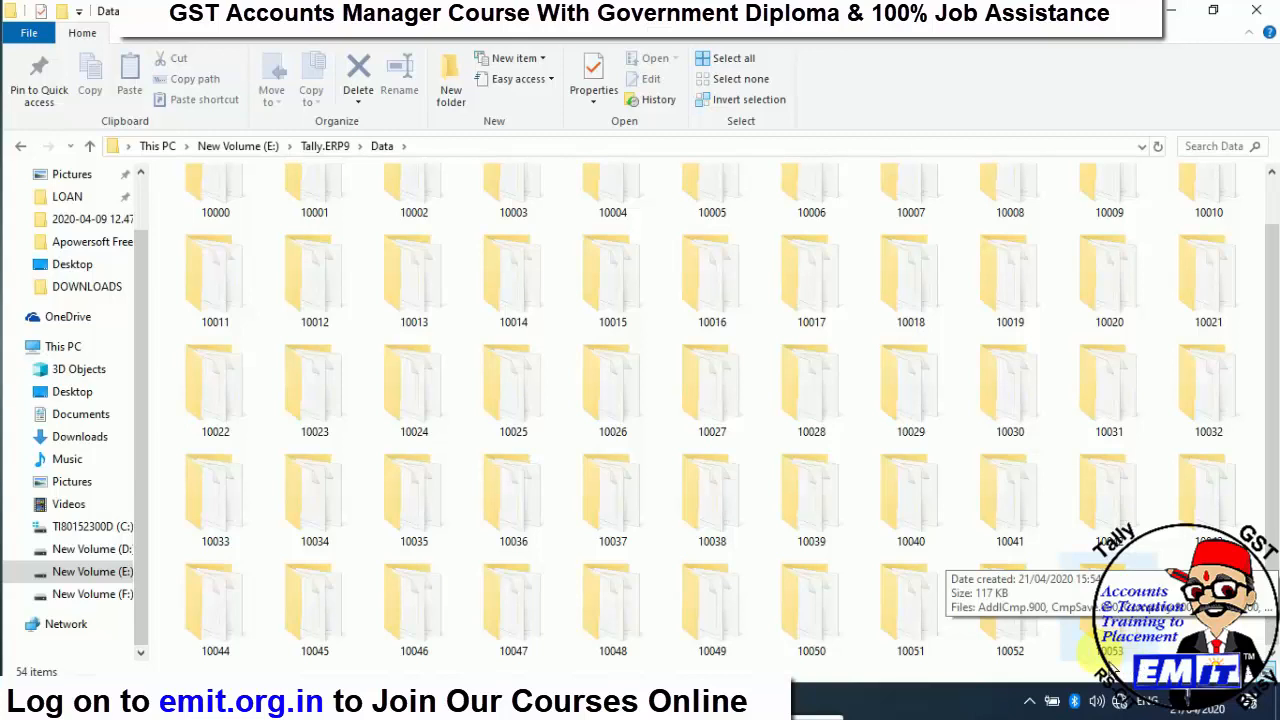
click(1118, 670)
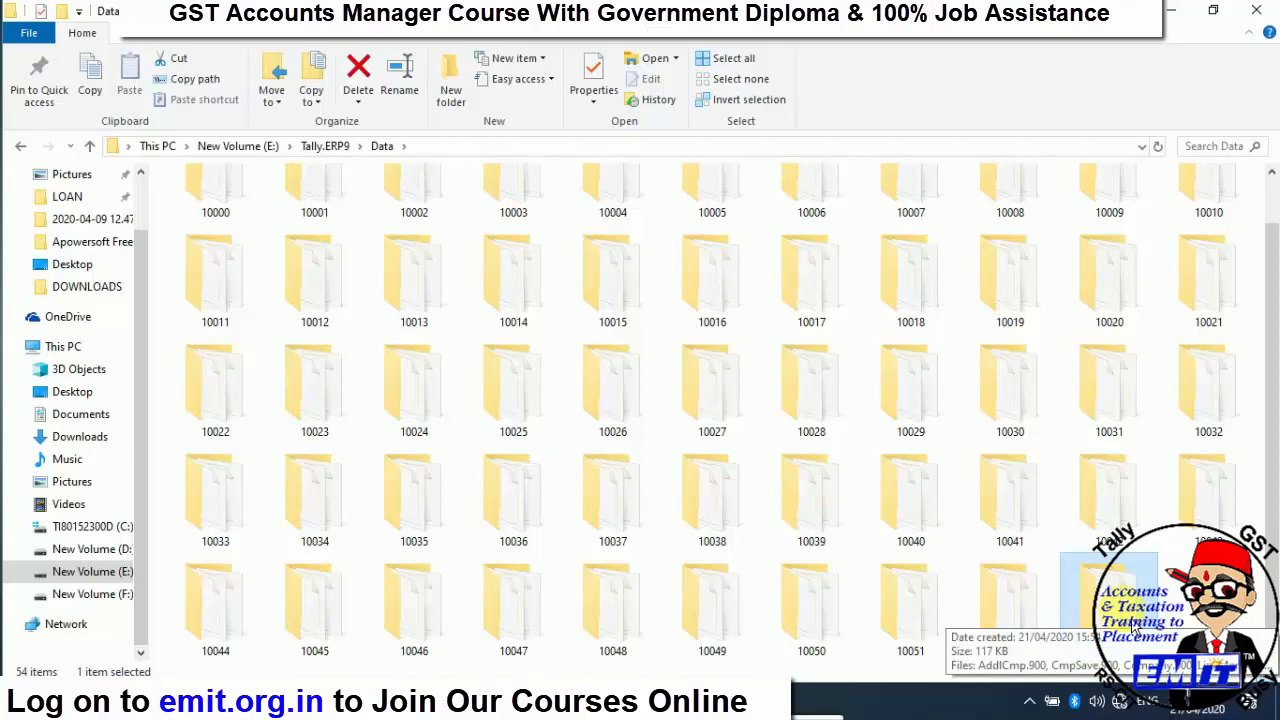
click(1265, 27)
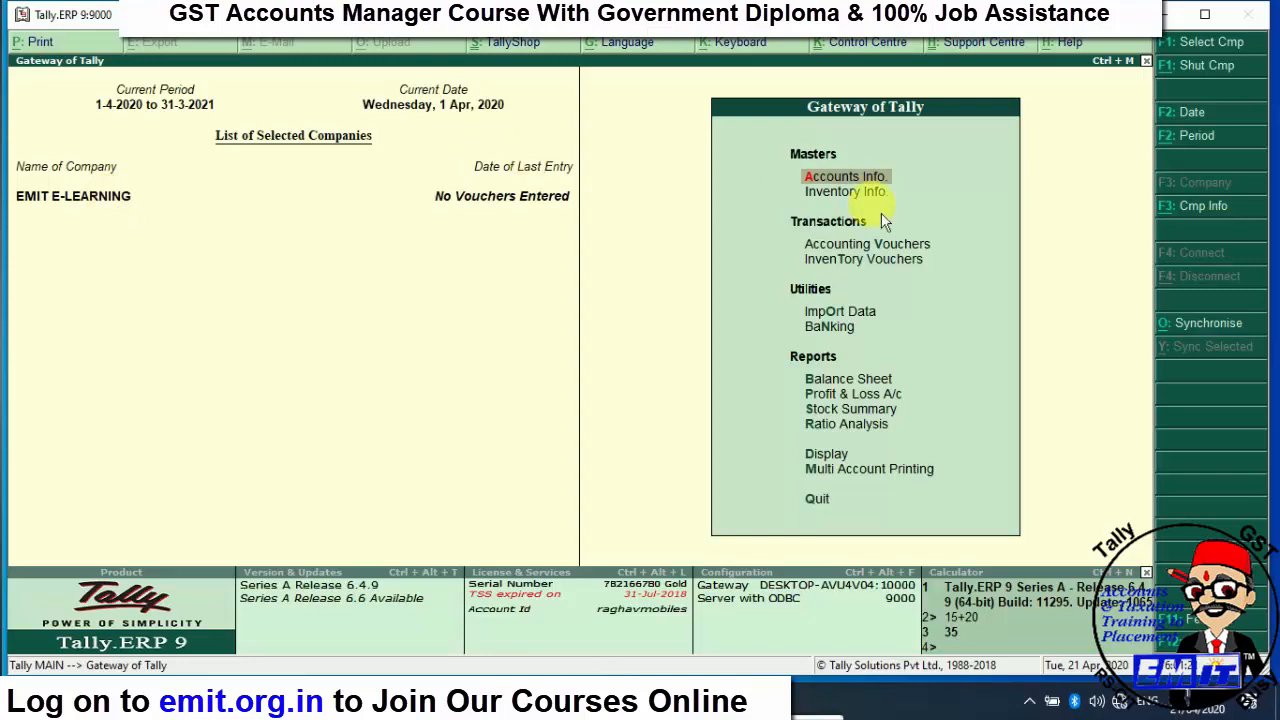
- Open EMIT E-LEARNING in Company Alteration and raise its Alt+D delete prompt
click(1196, 212)
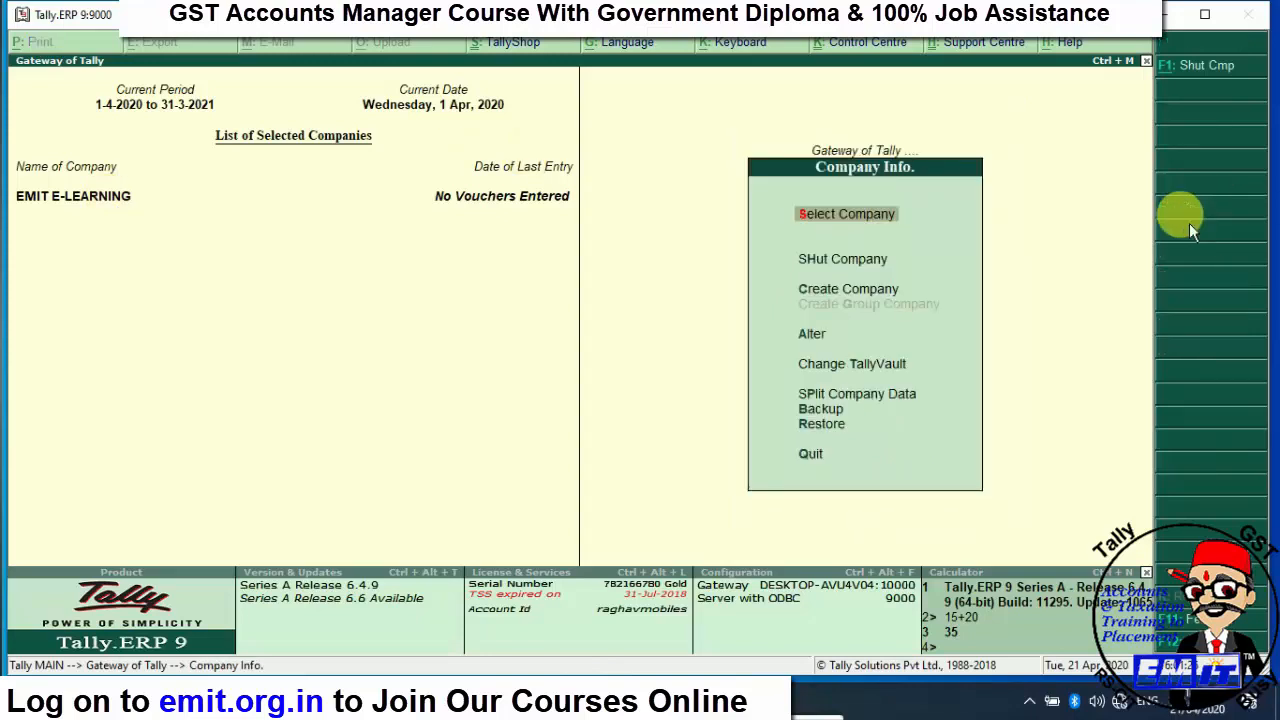
key(Down)
key(Down)
key(Down)
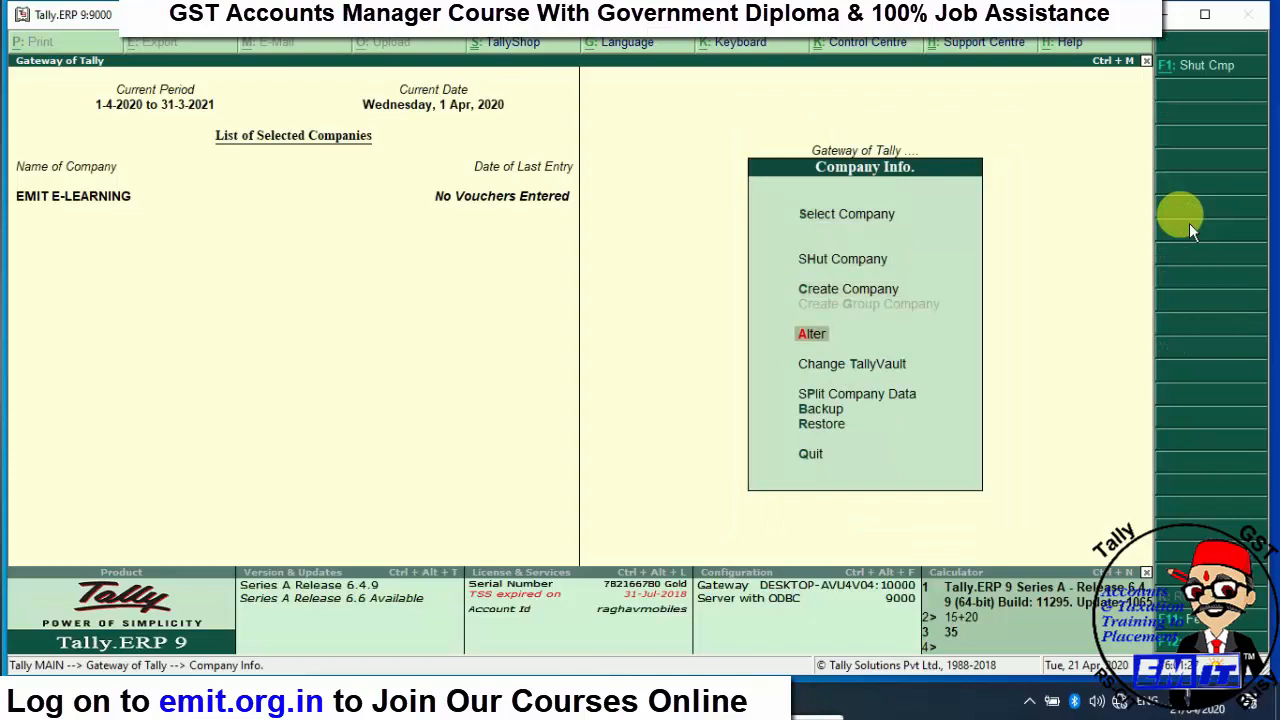
key(Return)
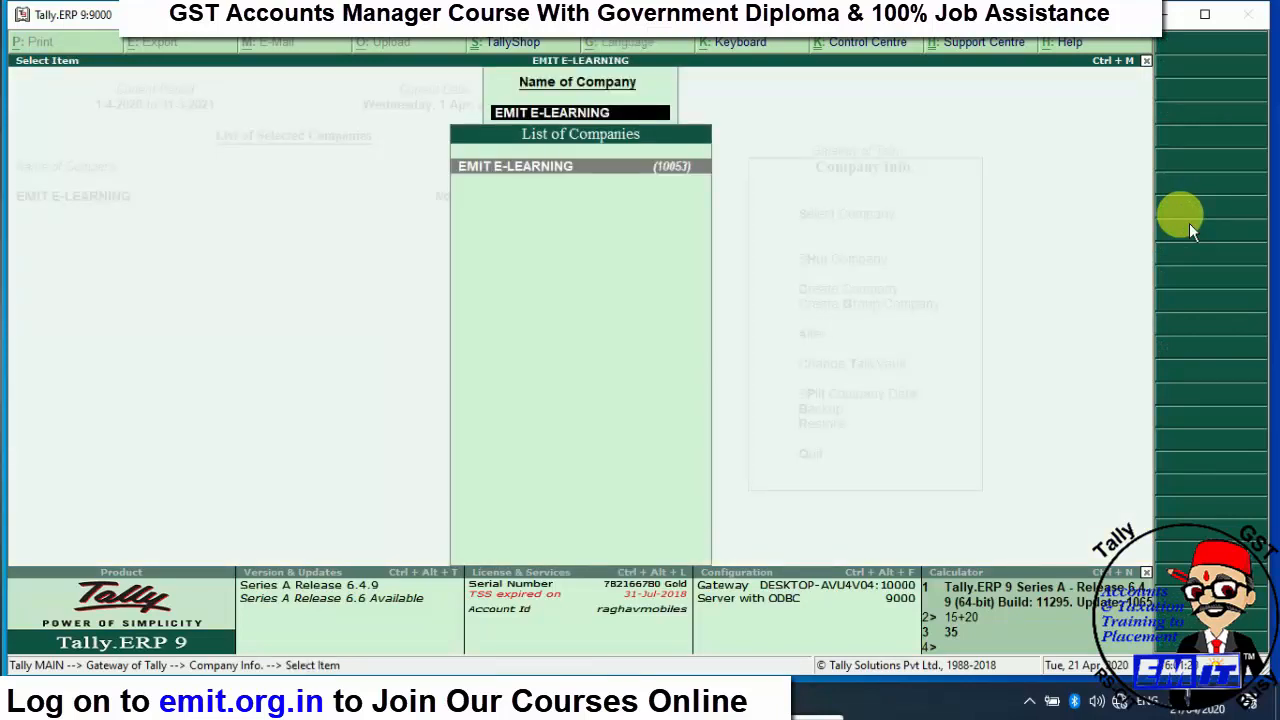
key(Return)
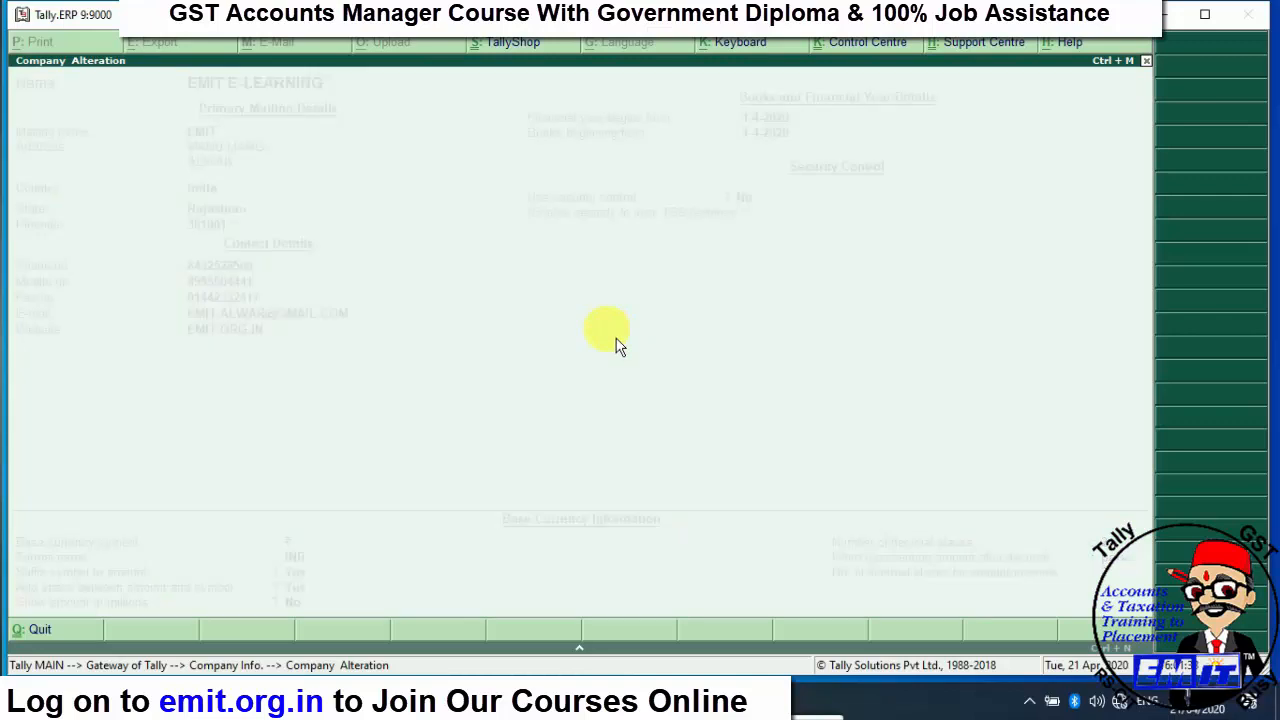
key(alt+d)
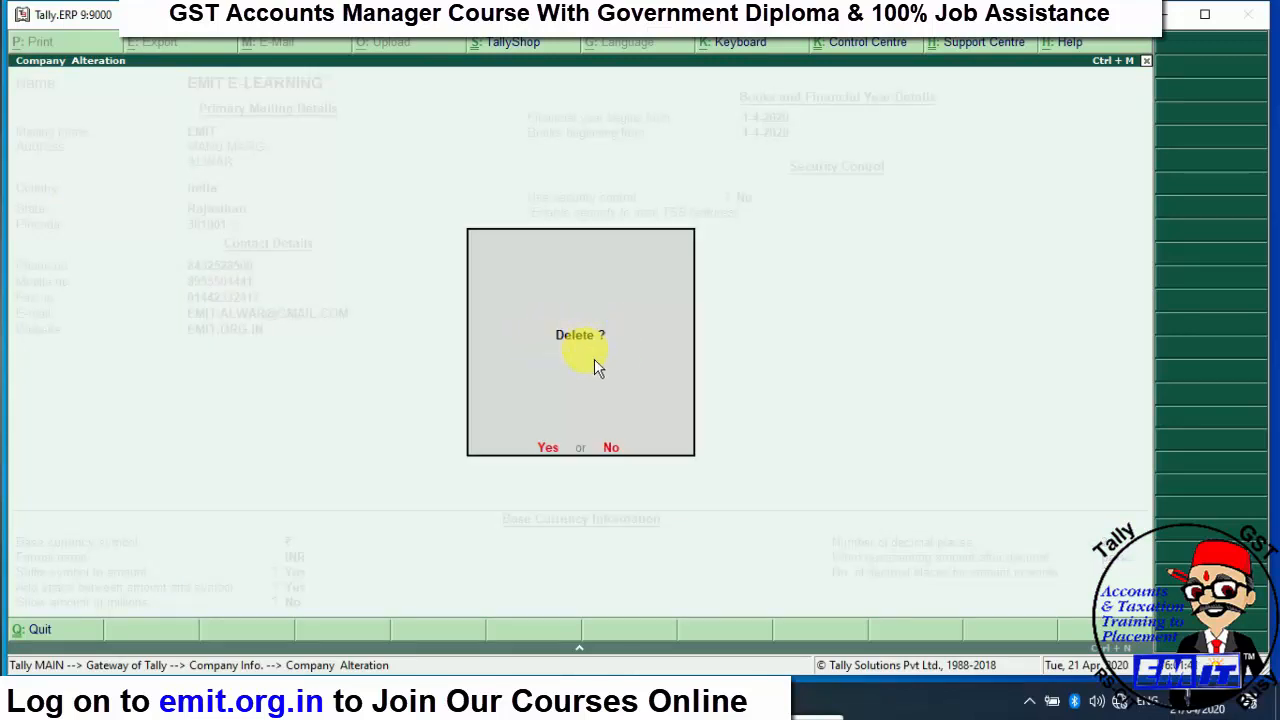
- Accept the first Delete prompt, cancel at Are you sure?, and leave Company Alteration unchanged
click(548, 447)
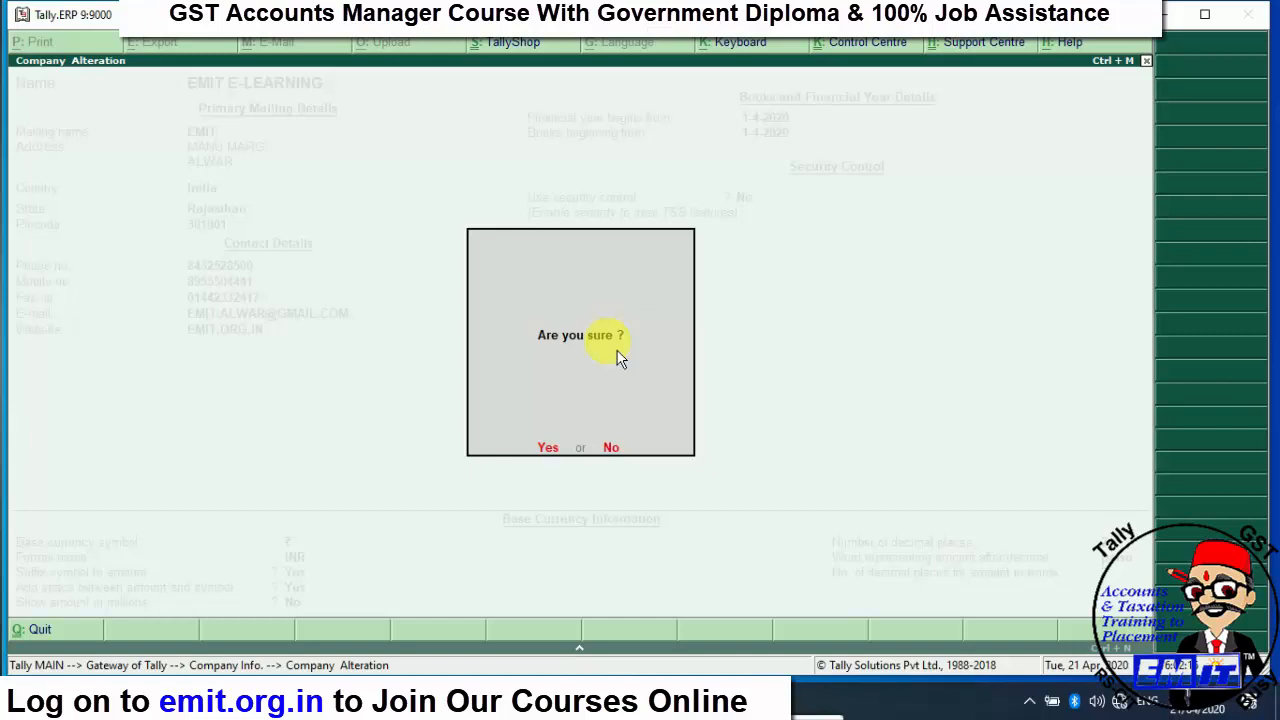
key(Escape)
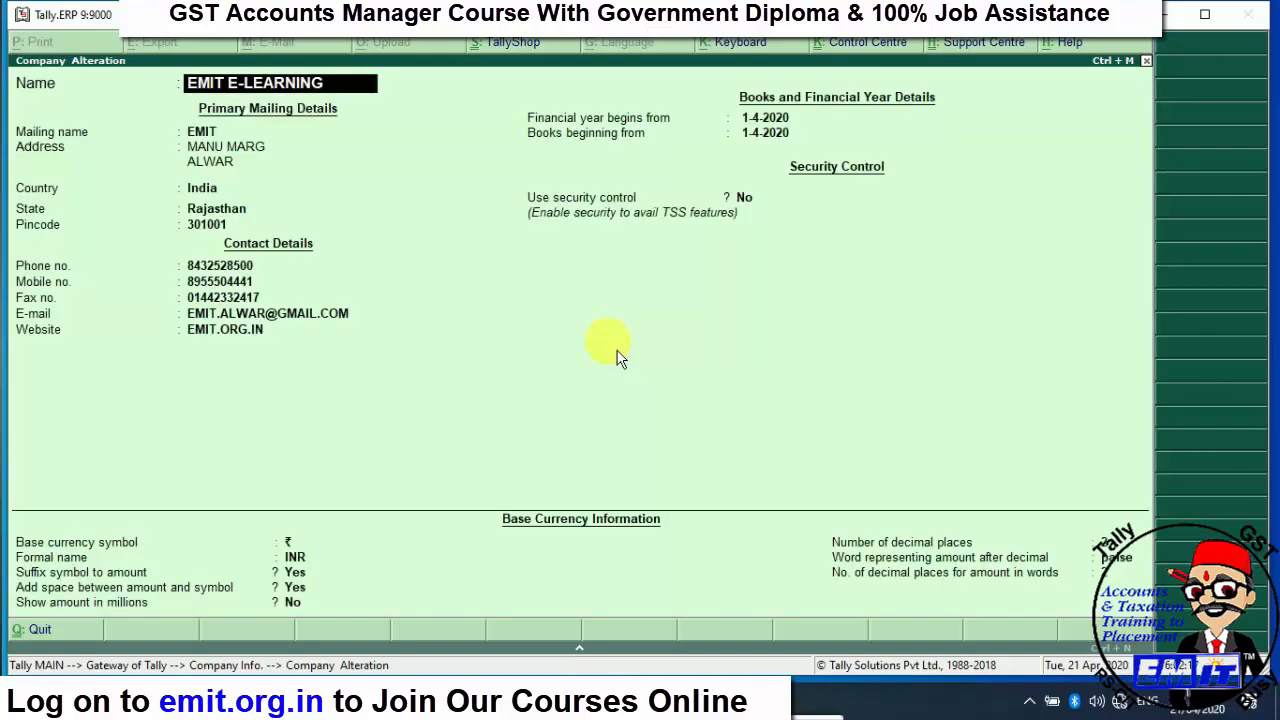
key(Escape)
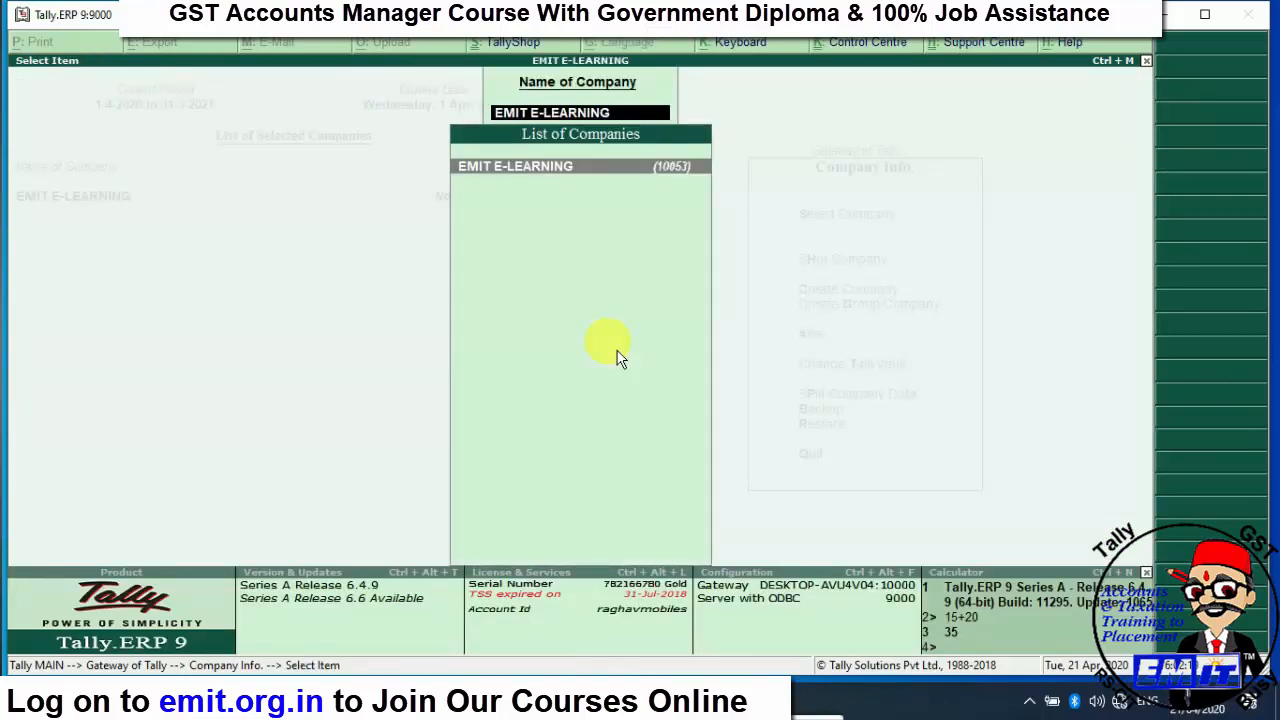
mouse_move(453, 697)
mouse_down()
mouse_move(479, 560)
mouse_move(470, 499)
mouse_up()
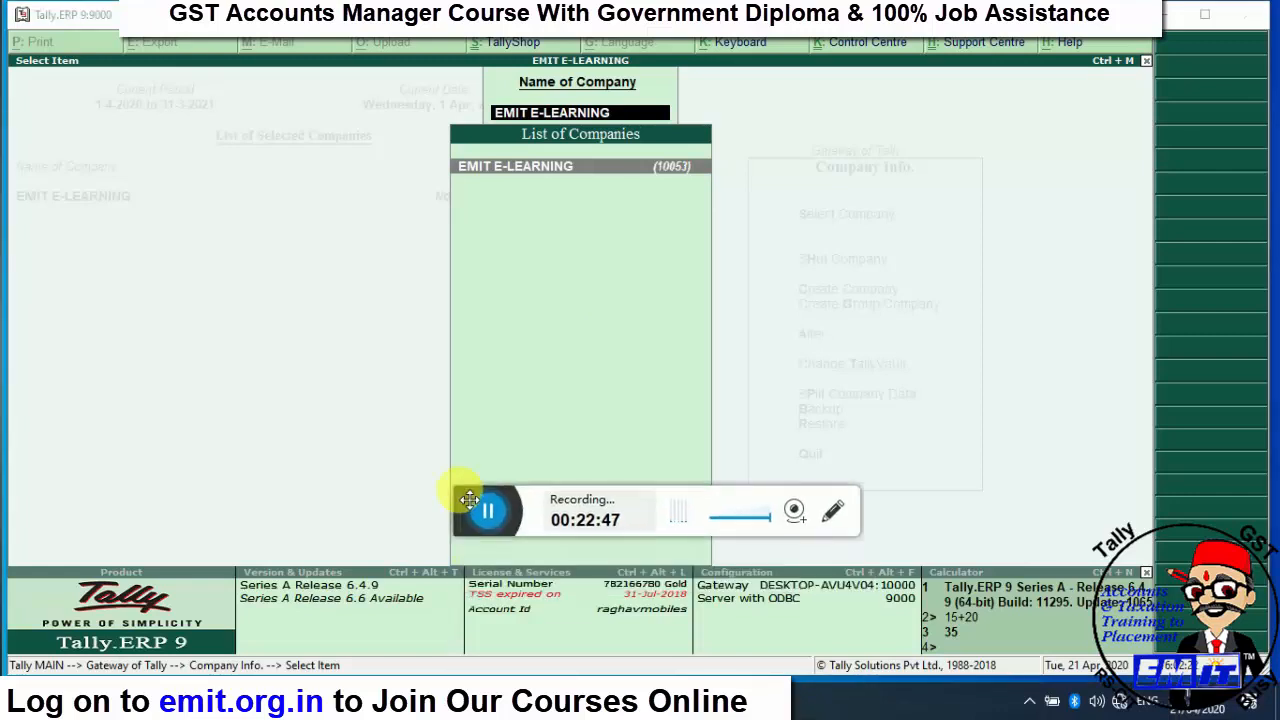
click(796, 512)
click(728, 586)
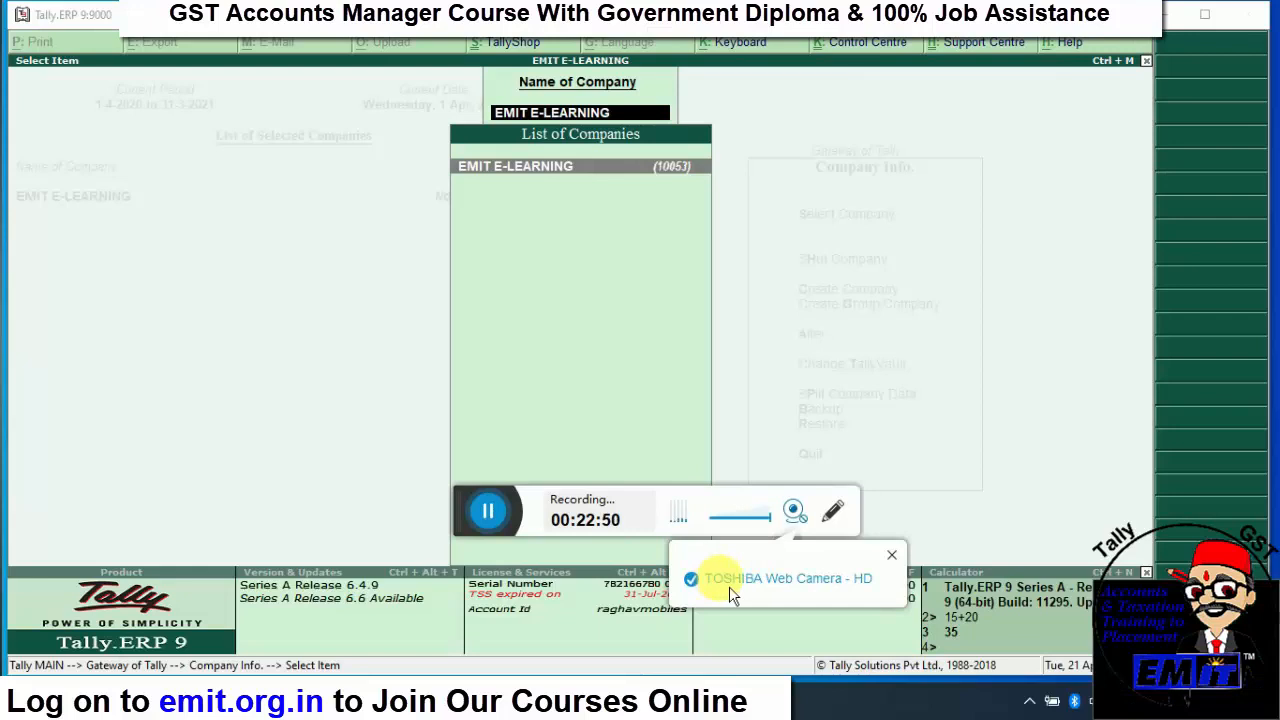